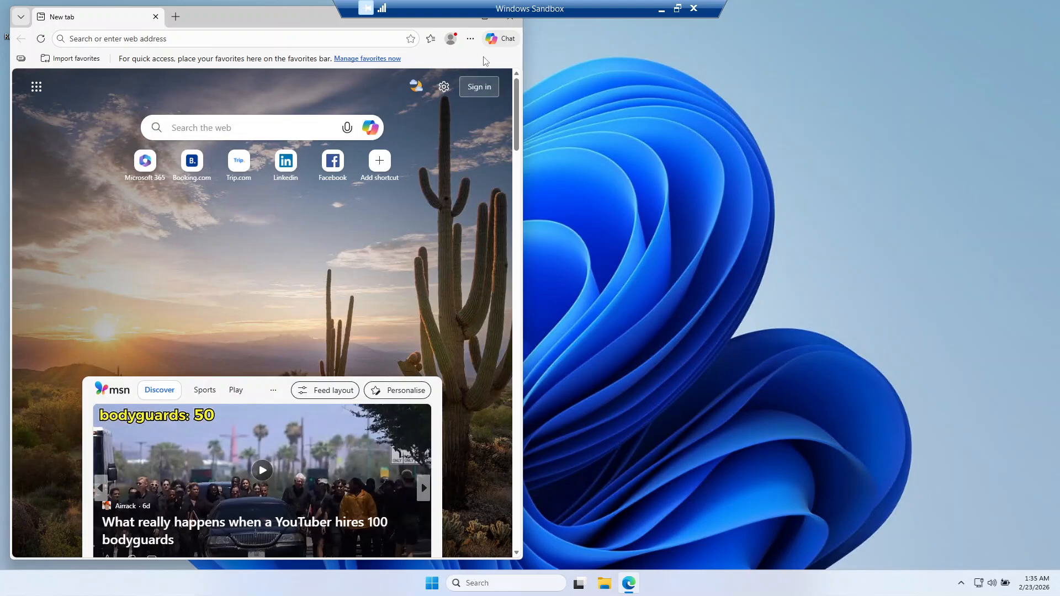
Step: Maximize the browser window, search for the suggested "google search", and focus the large search box on the results page
left_click(487, 23)
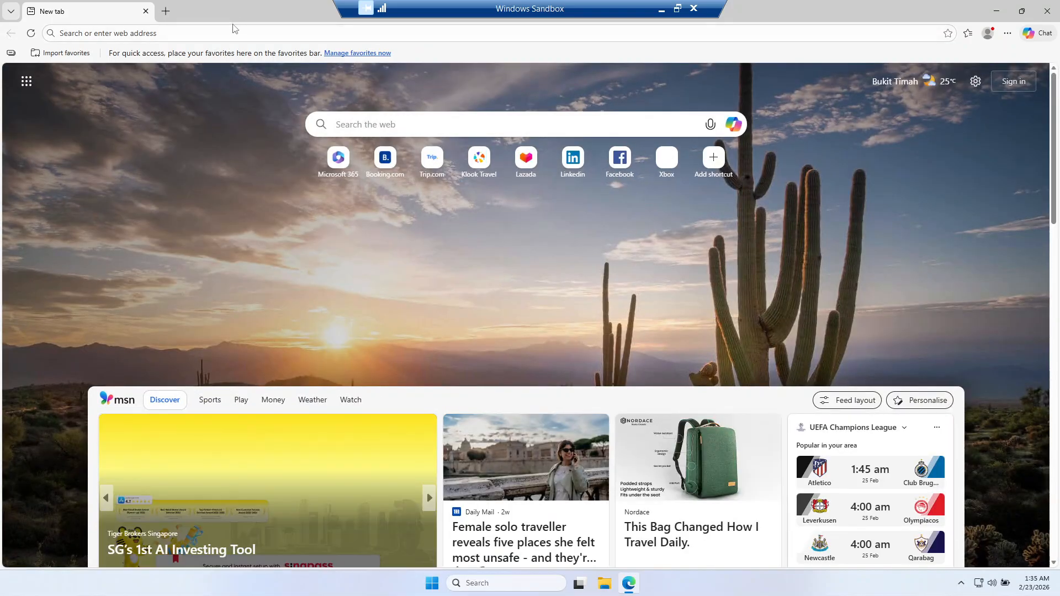
left_click(235, 32)
type("goo")
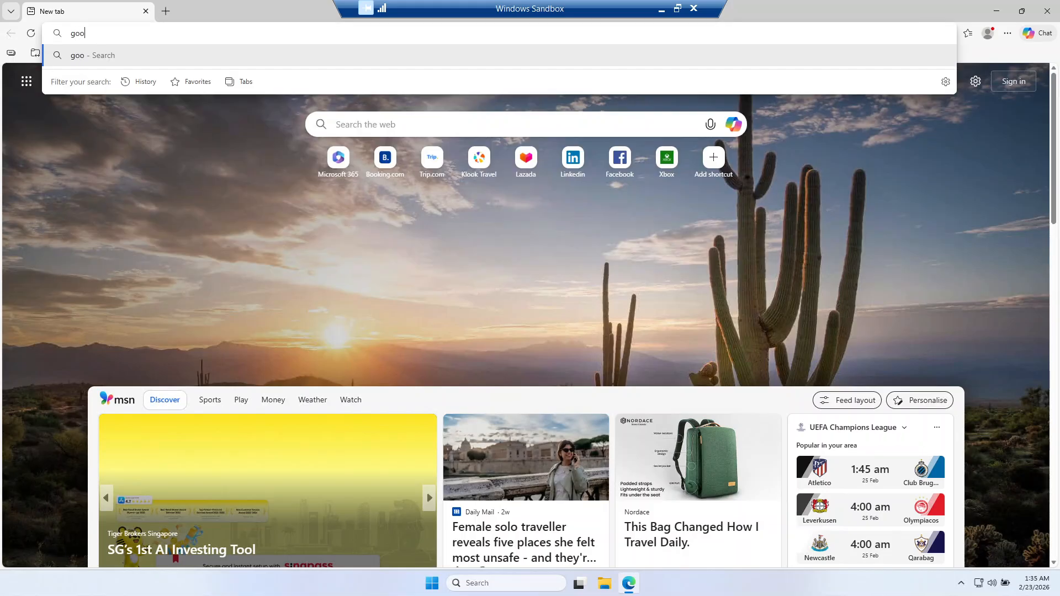
key("Down")
key("Down")
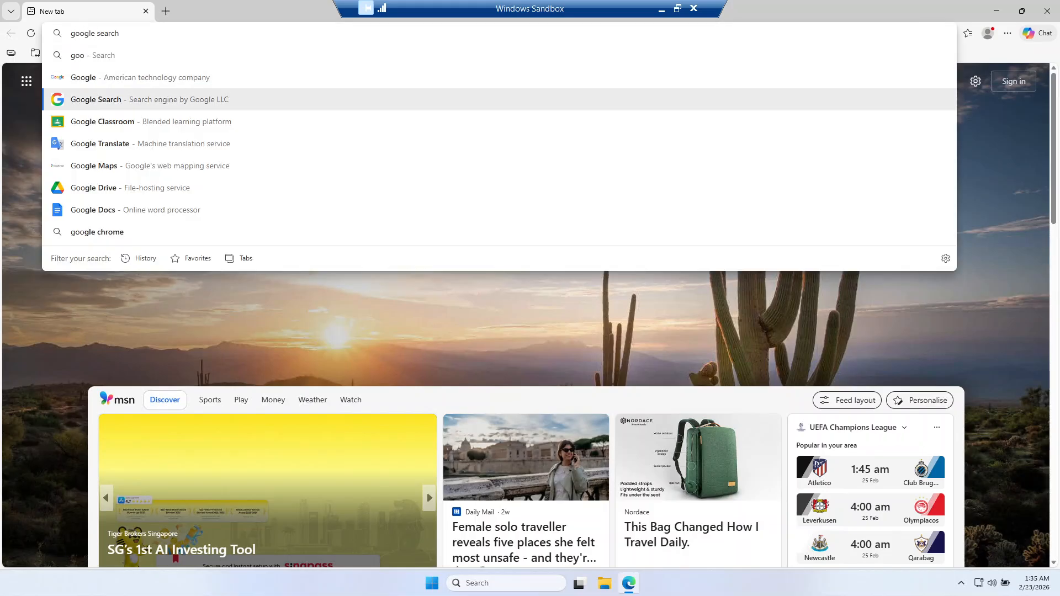
key("Return")
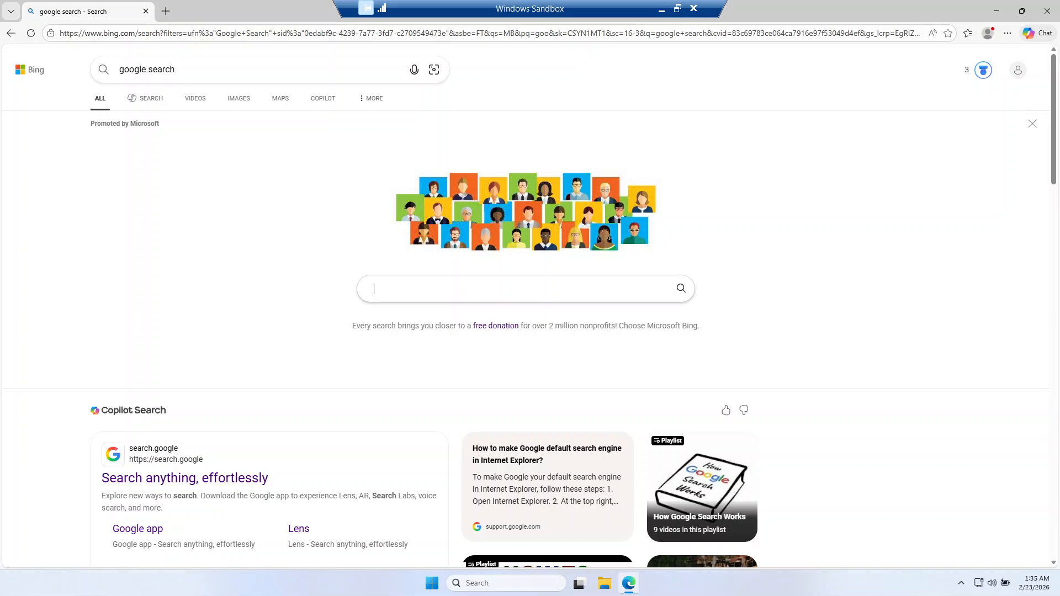
left_click(525, 288)
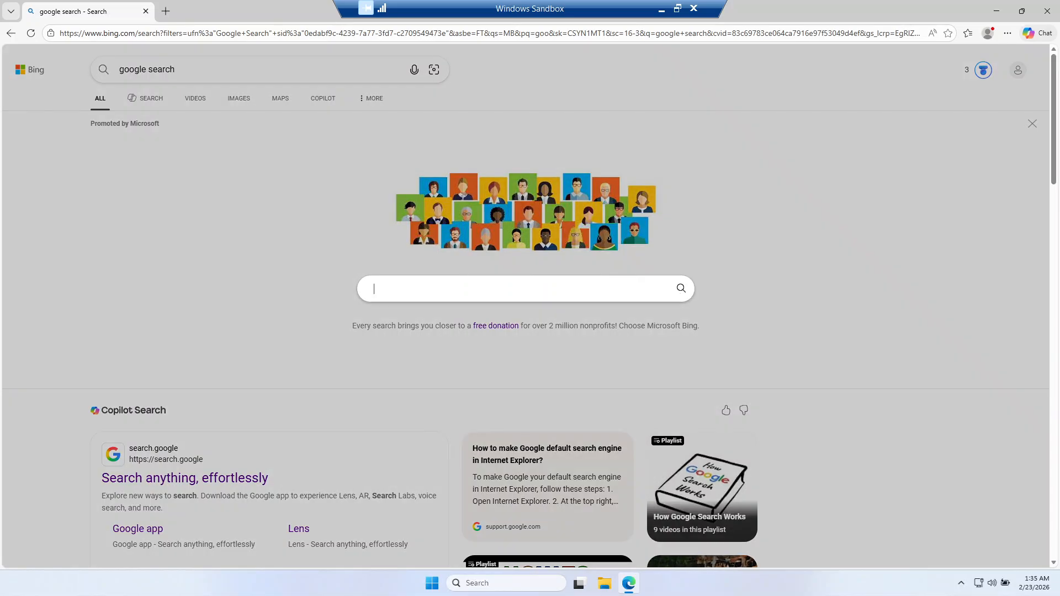
Step: Open a Command Prompt and run the openssl command to check whether it is available
left_click(431, 583)
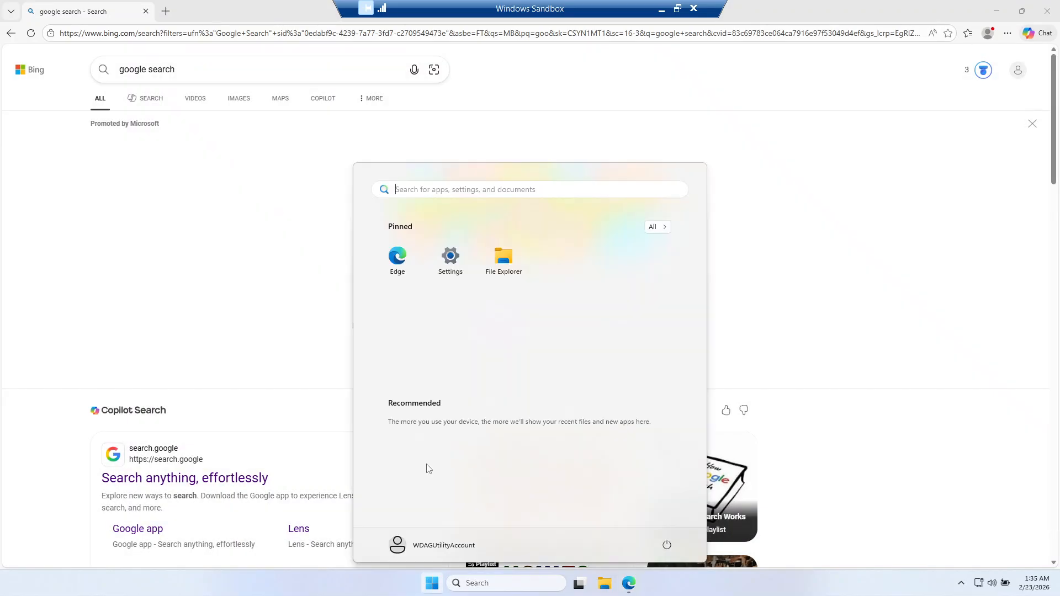
type("cmd")
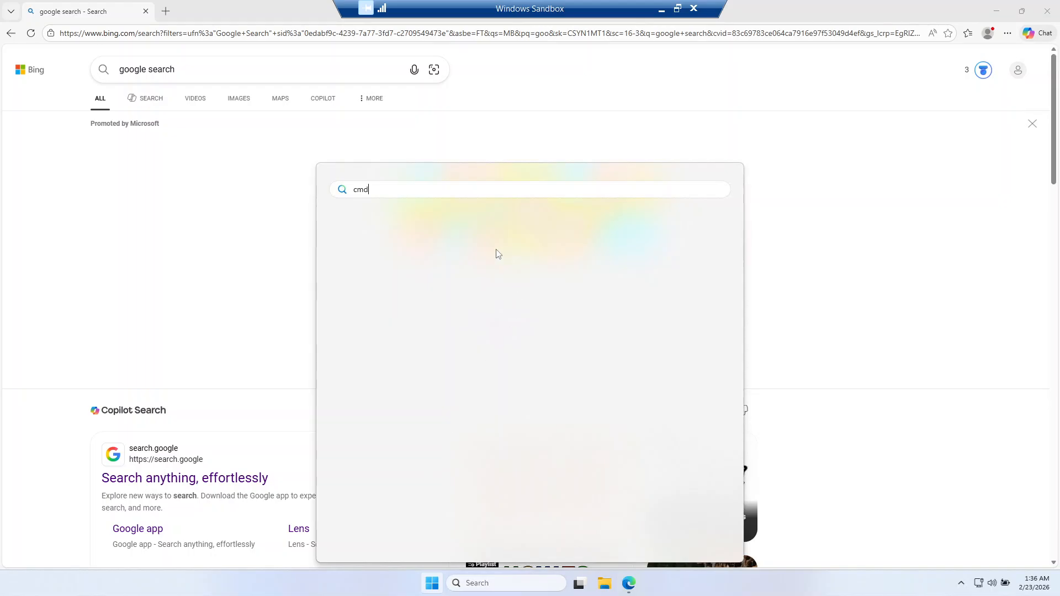
left_click(414, 269)
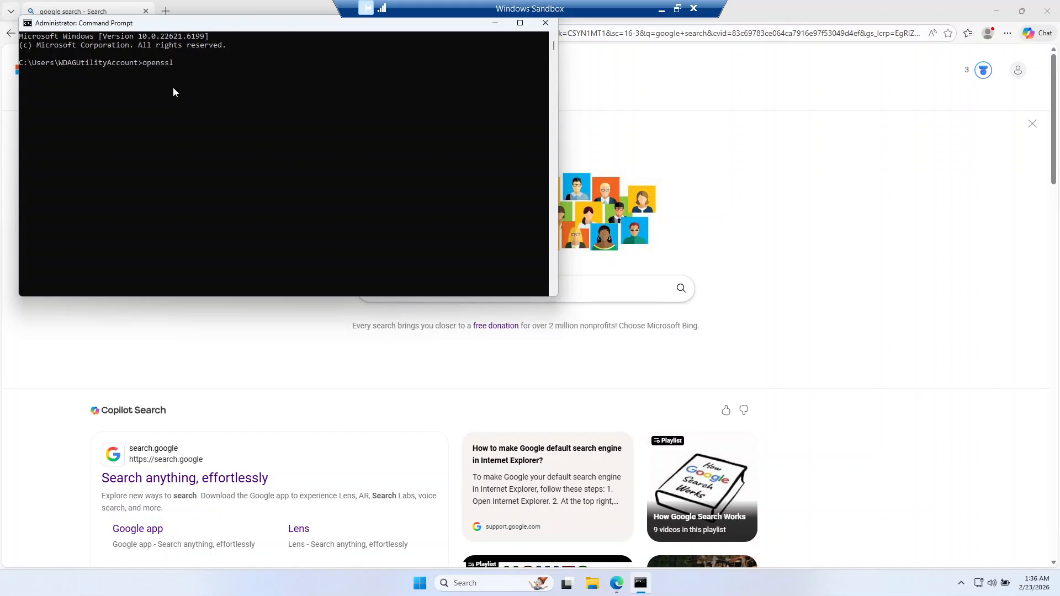
type("openssl")
key("Return")
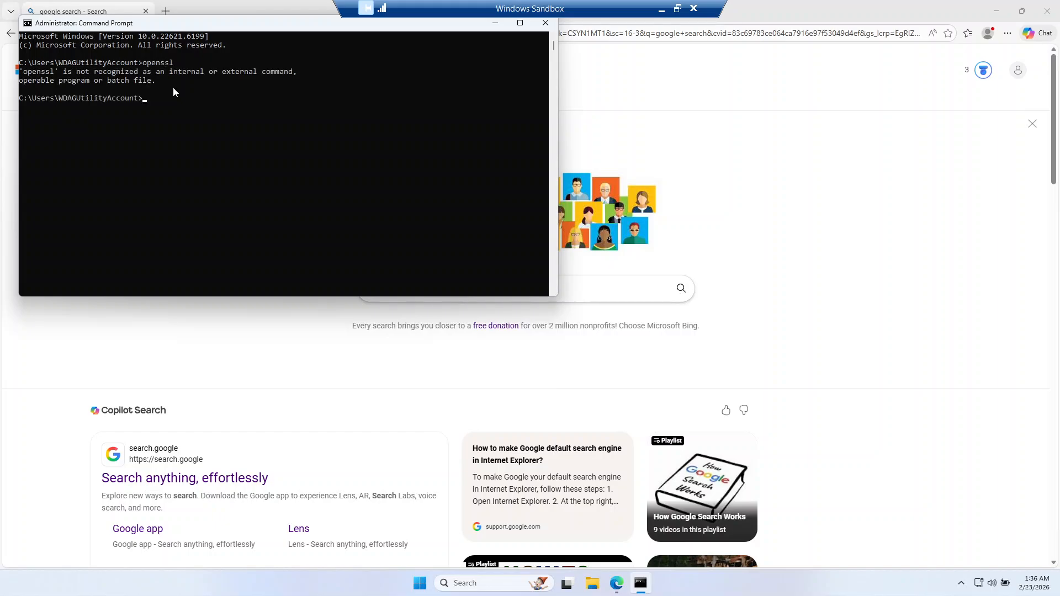
Step: Set the Command Prompt font size to 36 and reposition its window so it fits on the desktop
right_click(62, 25)
left_click(87, 130)
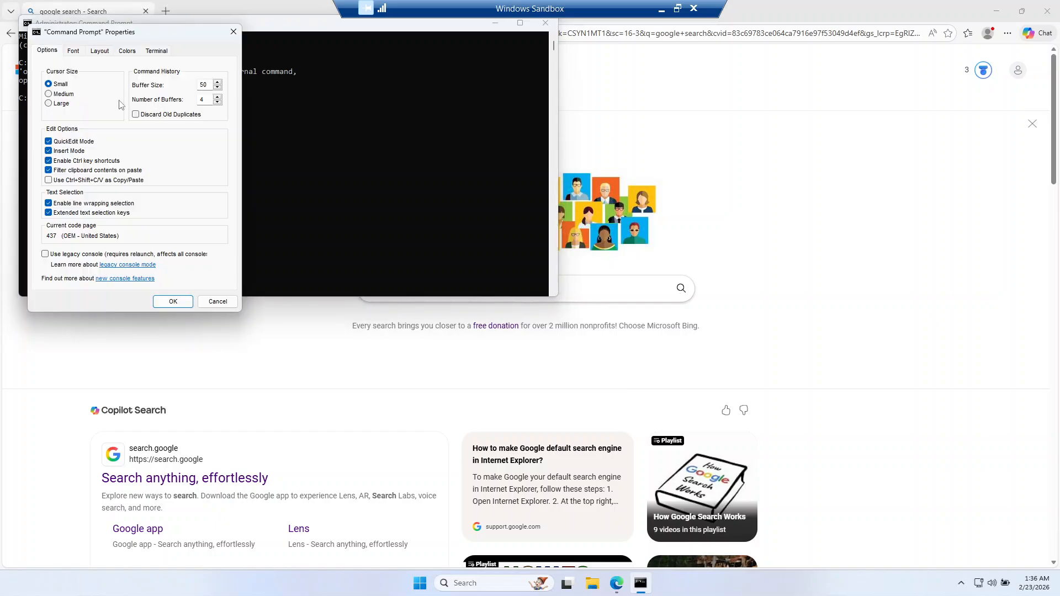
left_click(73, 50)
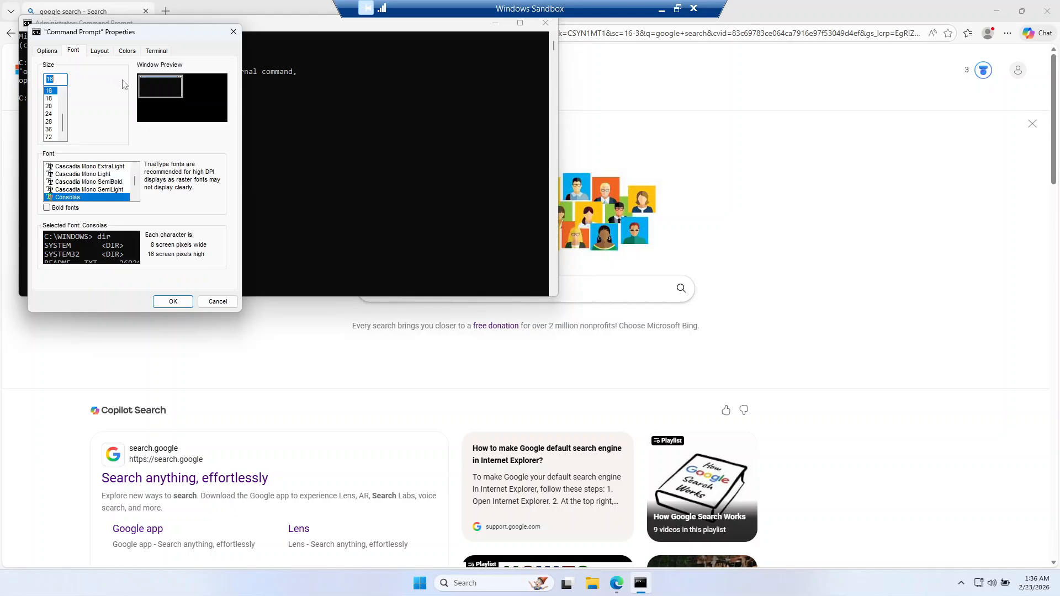
left_click(49, 129)
left_click(172, 301)
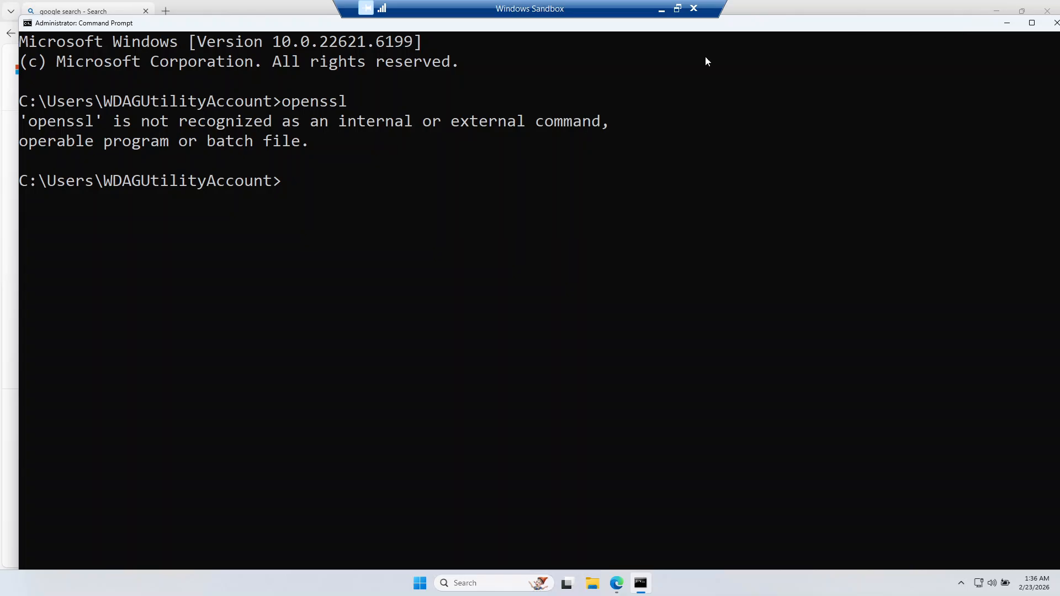
left_click_drag(19, 250, 145, 243)
left_click_drag(706, 27, 570, 49)
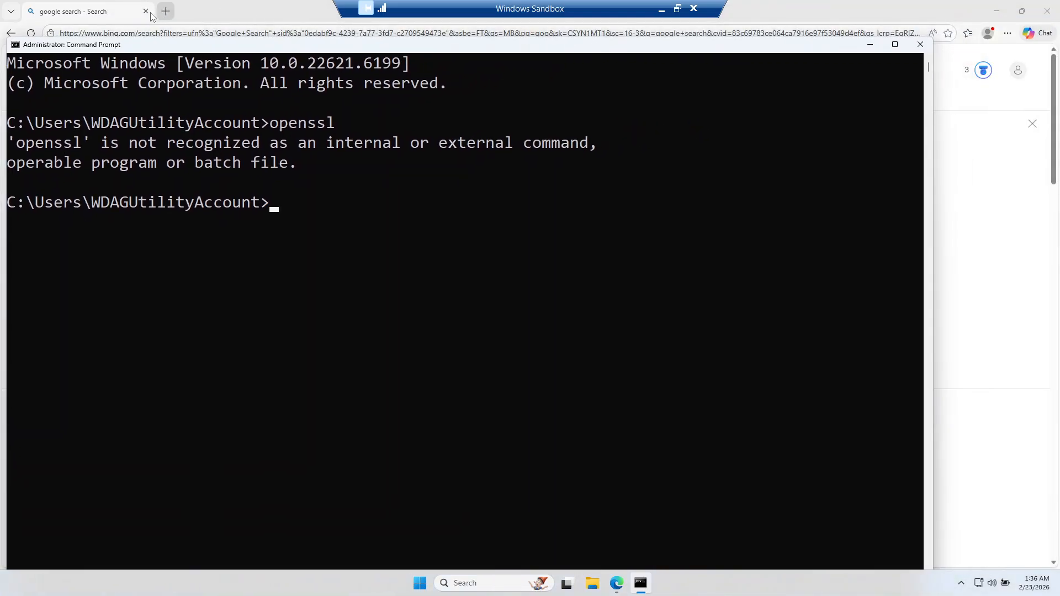
Step: Switch back to the browser and search for "openssl for windows download"
left_click(113, 14)
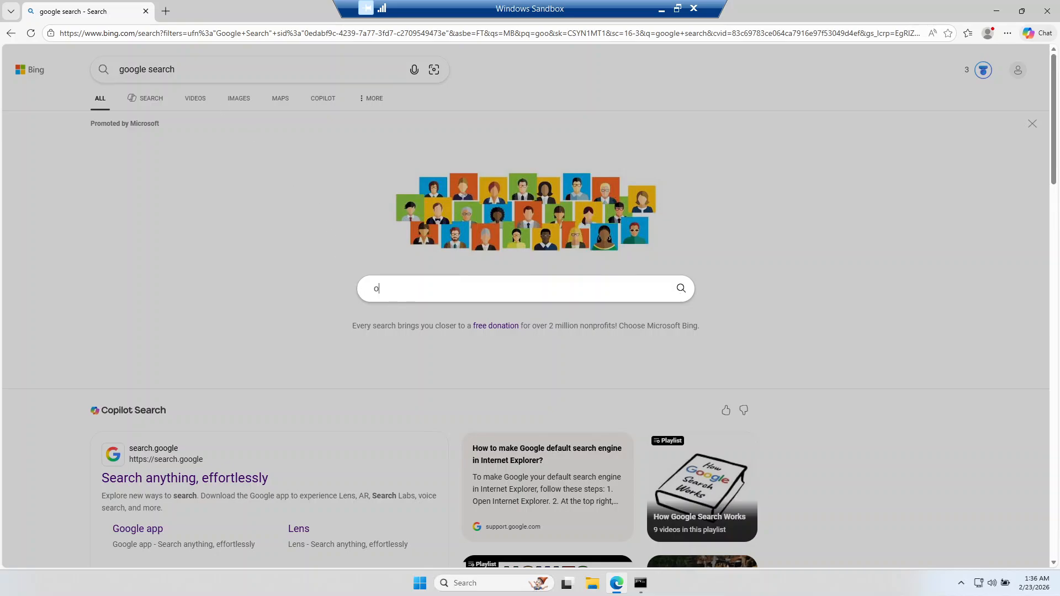
type("openssl")
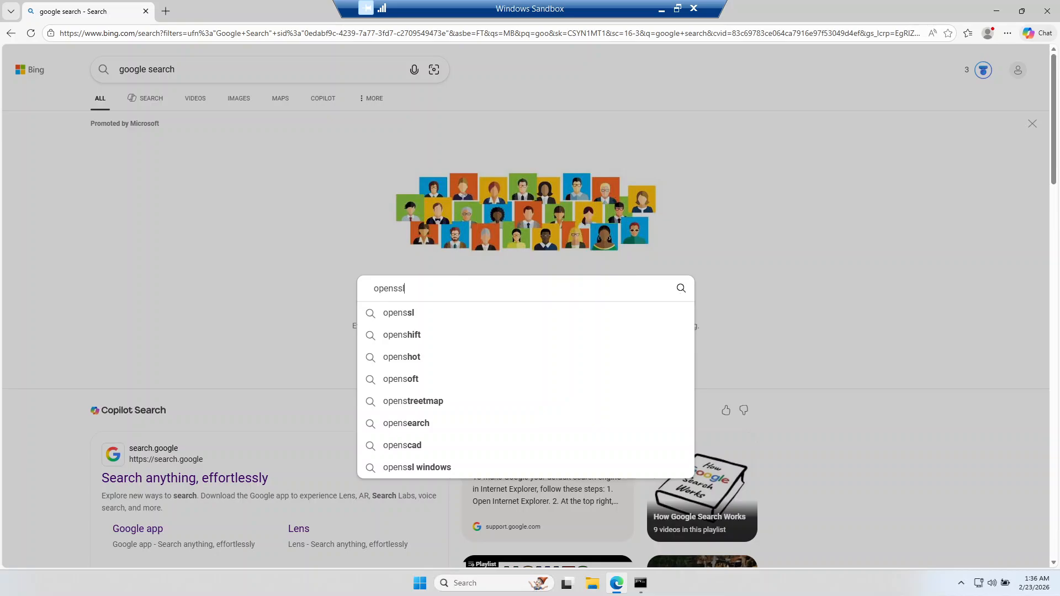
type(" for ")
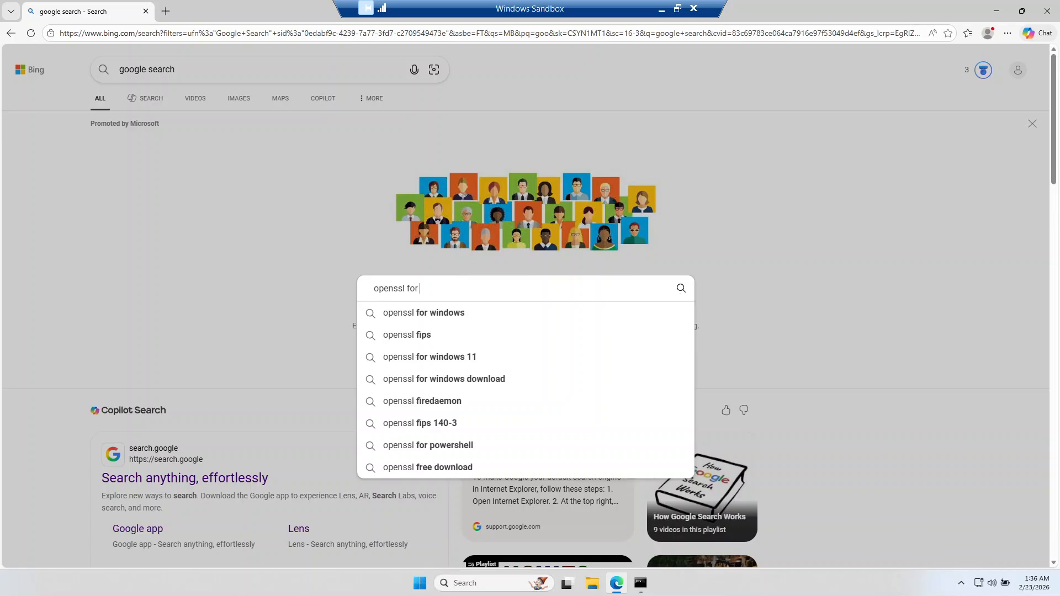
type("windows download")
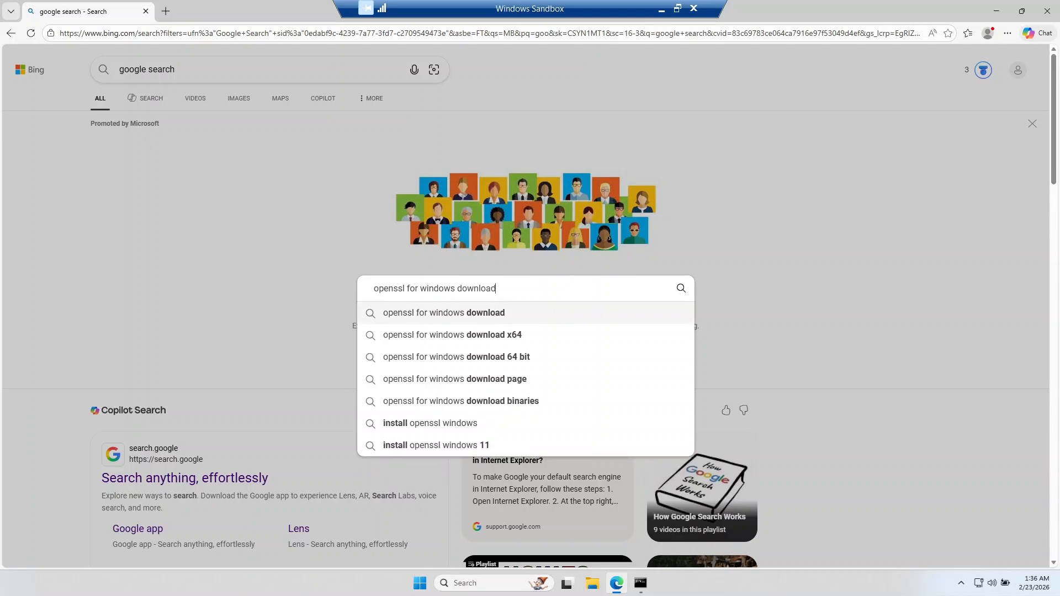
key("Return")
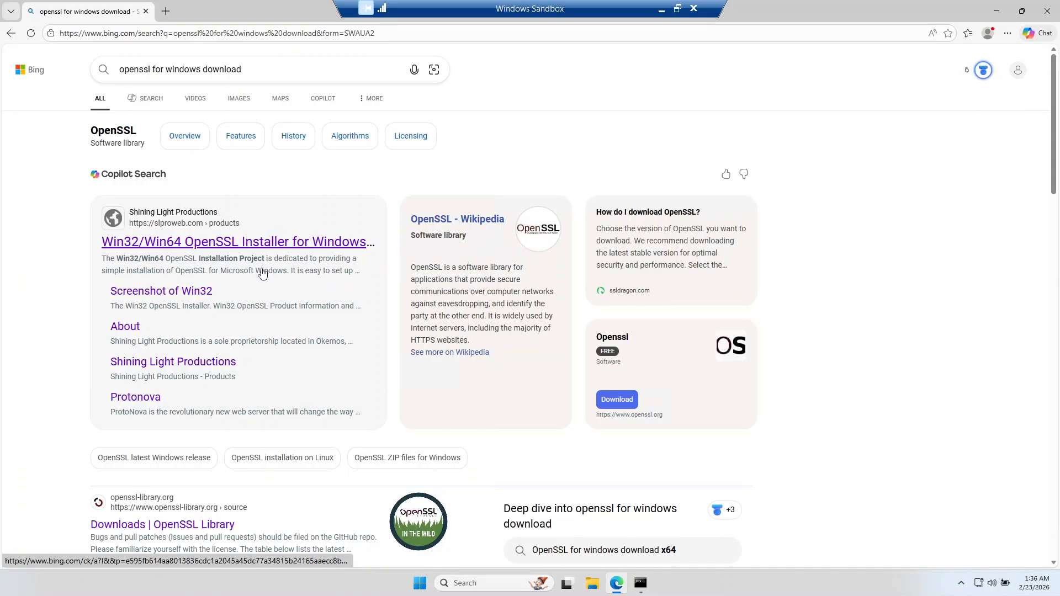
Step: Open the Shining Light Productions OpenSSL installer page and download the Win64 OpenSSL v3.6.1 Light MSI
left_click(241, 243)
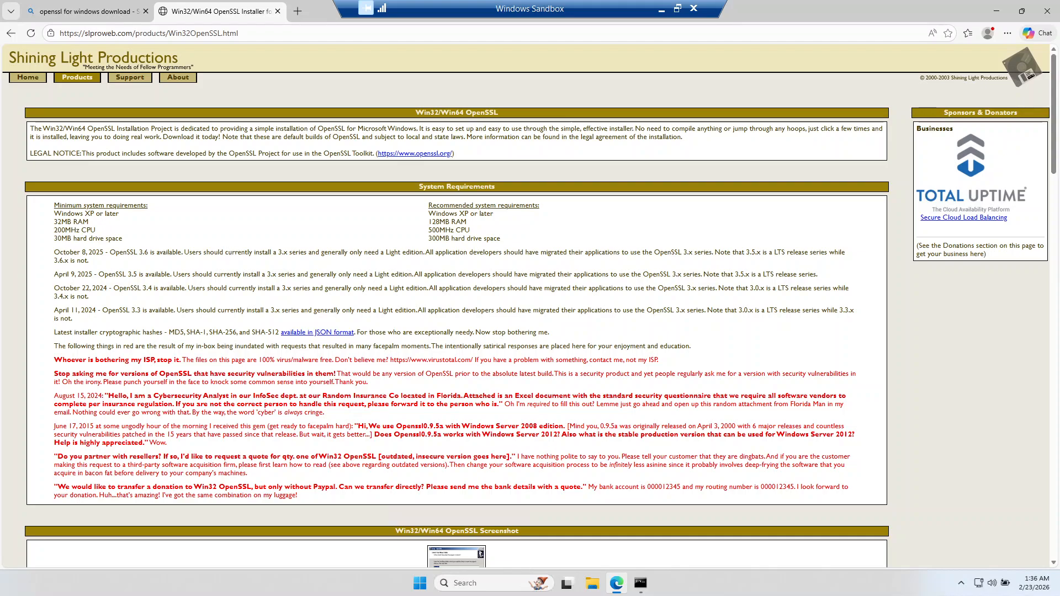
scroll(253, 355, "down", 7)
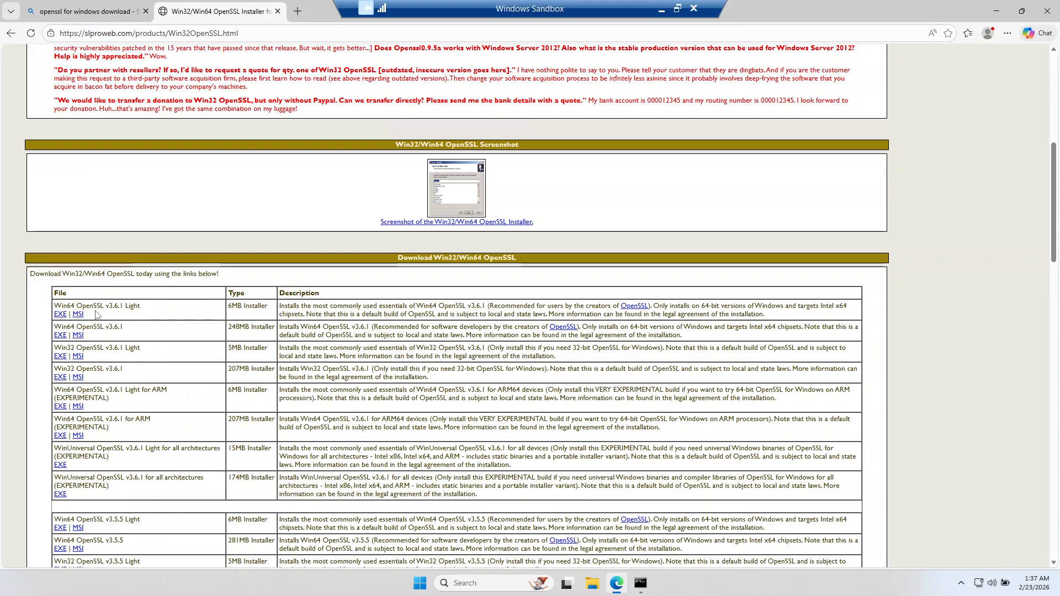
left_click(77, 314)
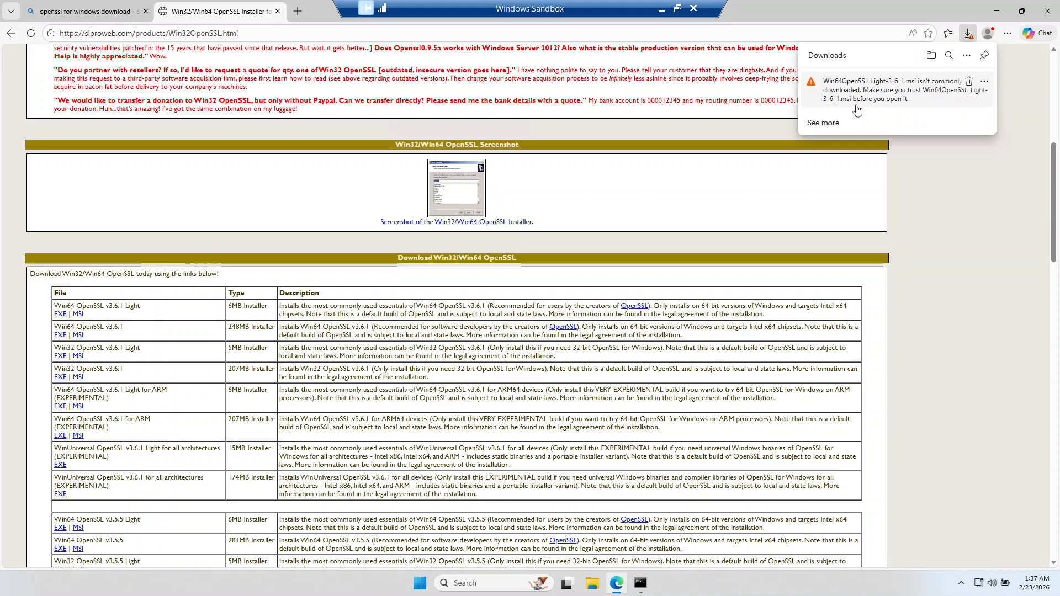
Step: Keep the flagged Win64OpenSSL_Light-3_6_1.msi download despite the browser's trust warning
left_click(826, 121)
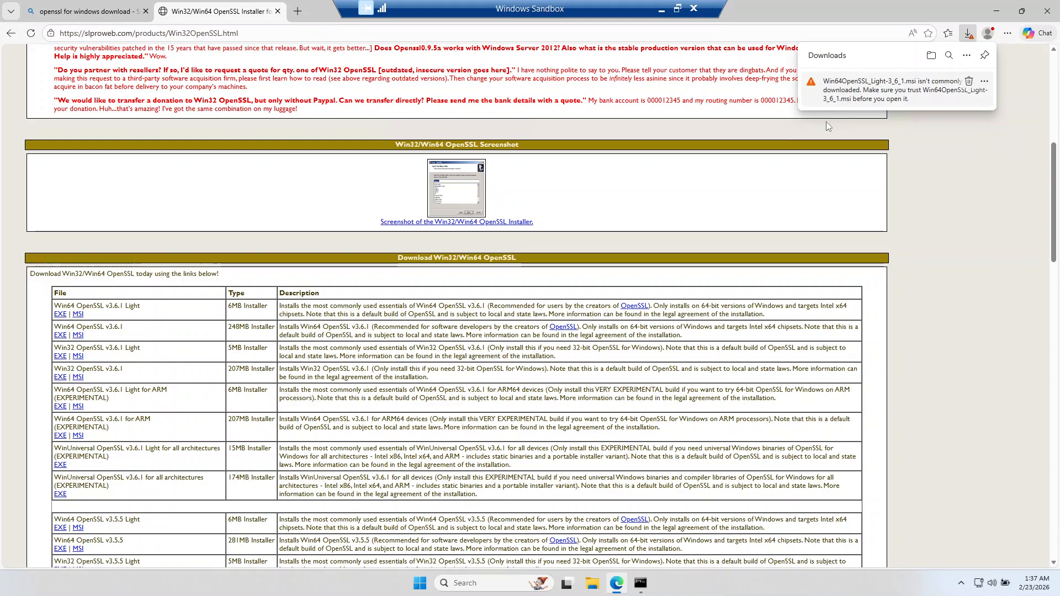
left_click(984, 81)
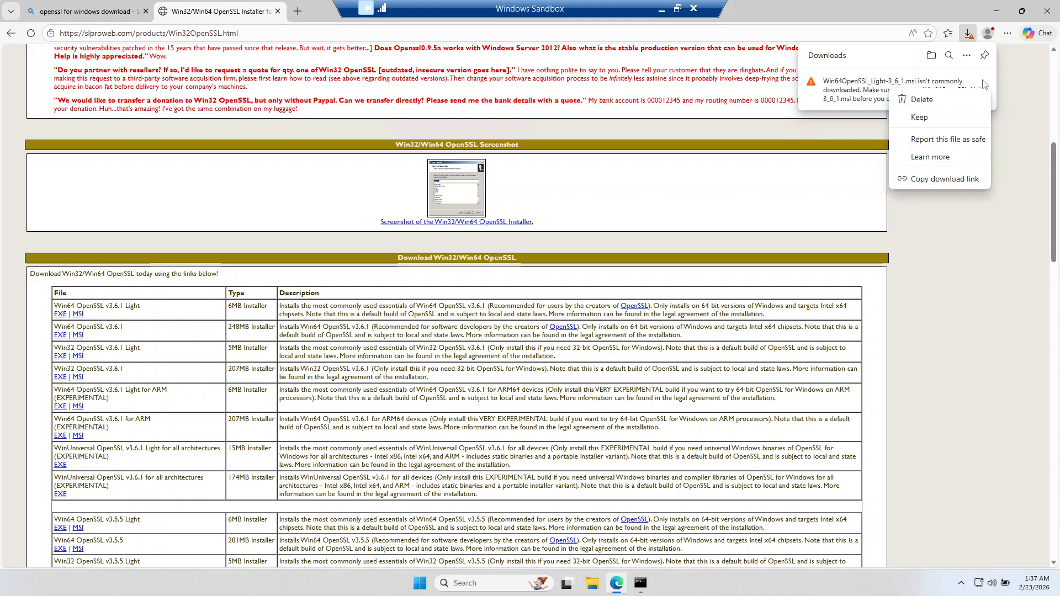
left_click(928, 114)
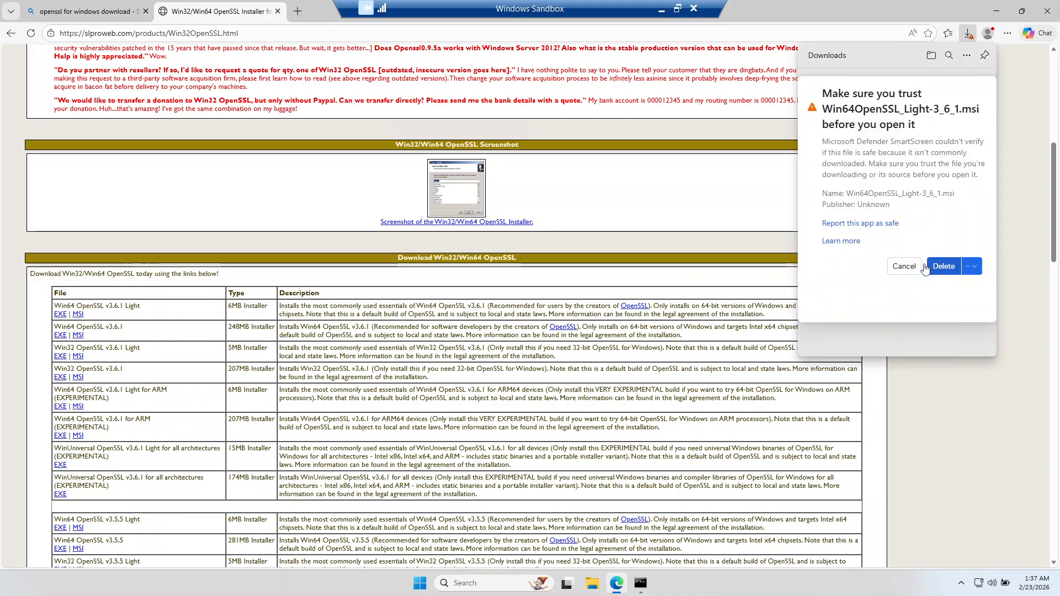
left_click(973, 267)
left_click(965, 293)
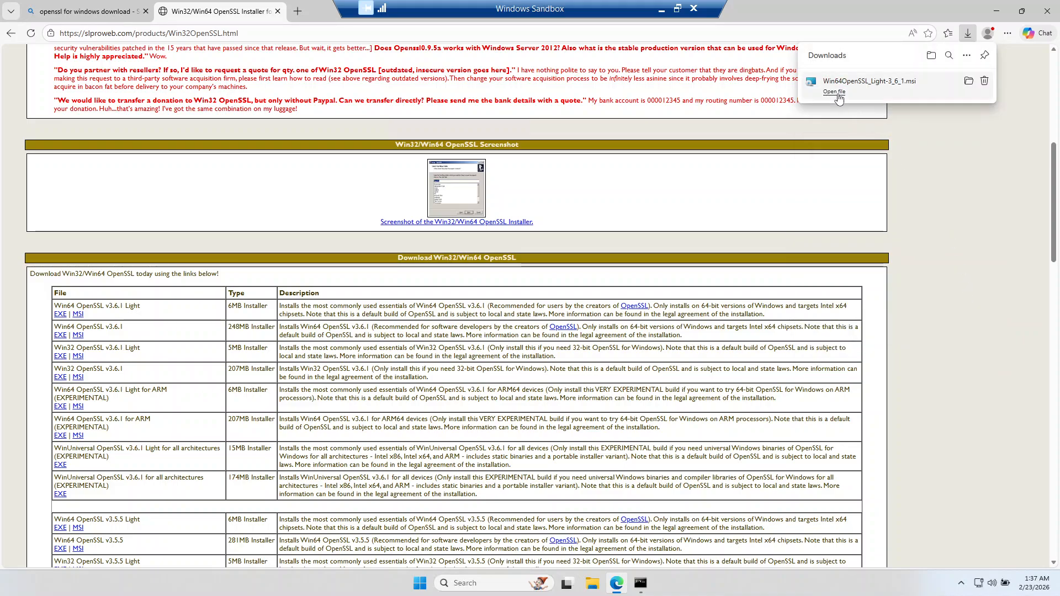
Step: Launch Win64OpenSSL_Light-3_6_1 from its download folder and agree to download the missing Visual C++ 2022 redistributables
left_click(968, 81)
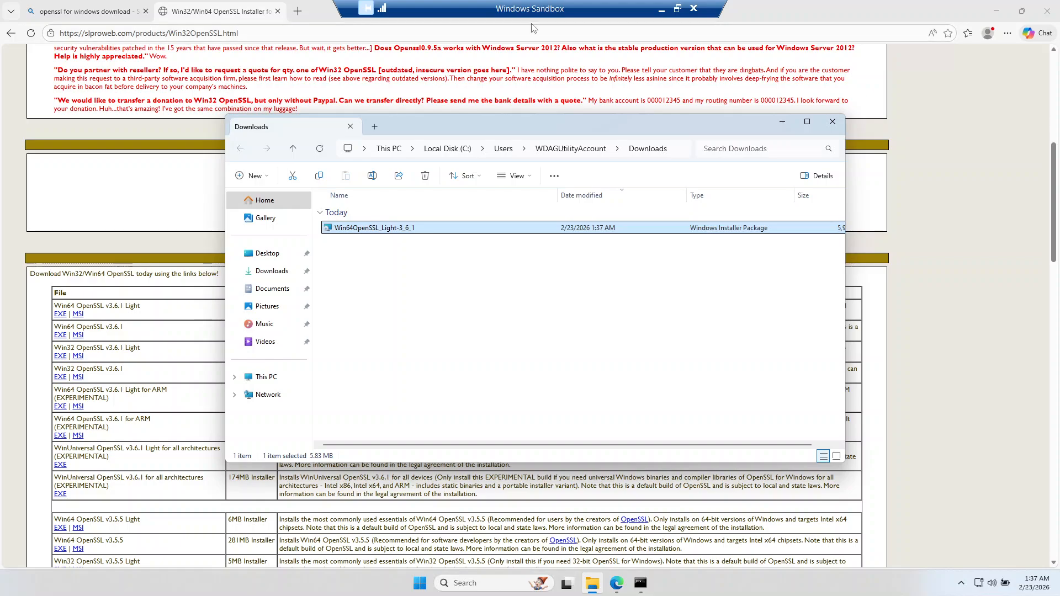
double_click(395, 228)
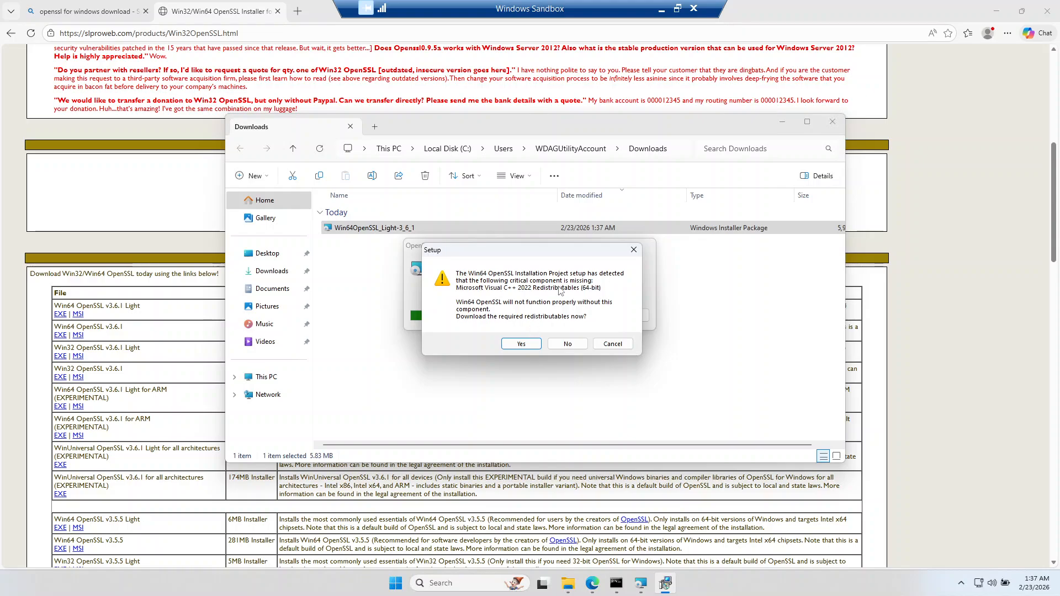
left_click(524, 344)
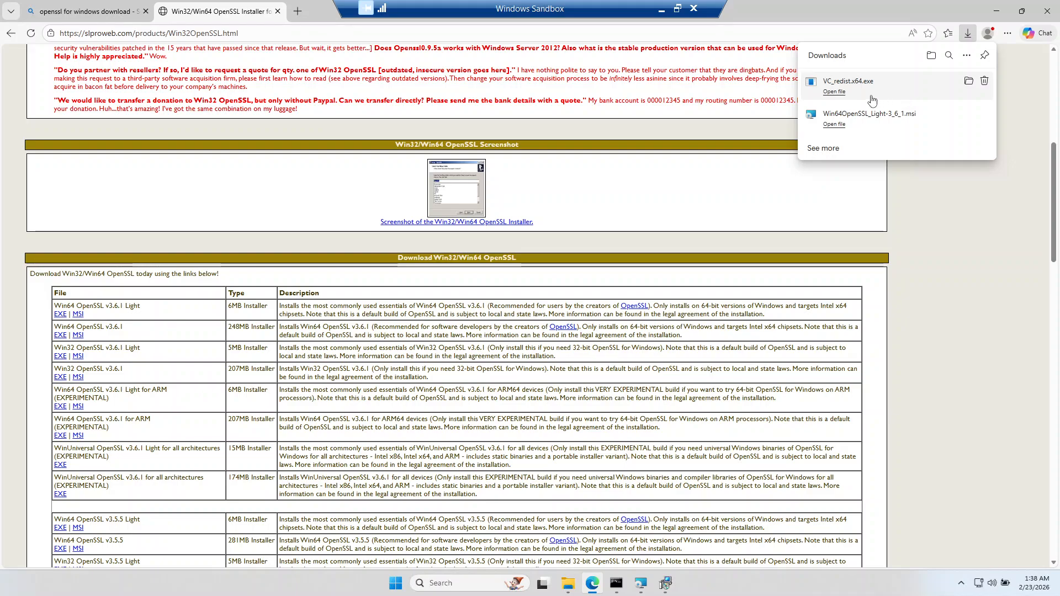
Step: Try to install the Visual C++ redistributable from VC_redist.x64.exe, minimizing the browser meanwhile, and close its setup window
left_click(839, 92)
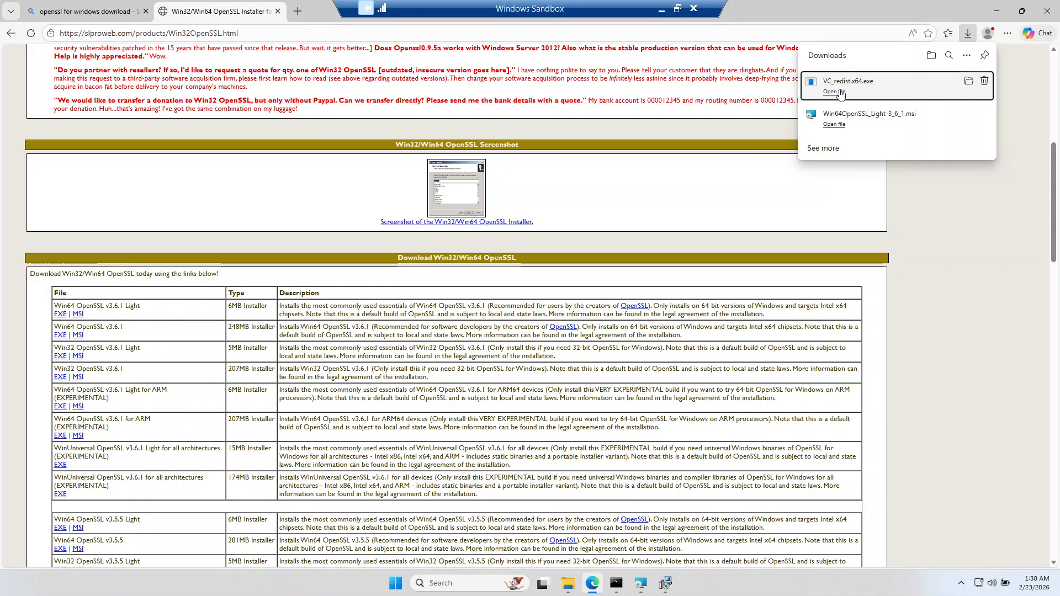
left_click(463, 333)
left_click(590, 351)
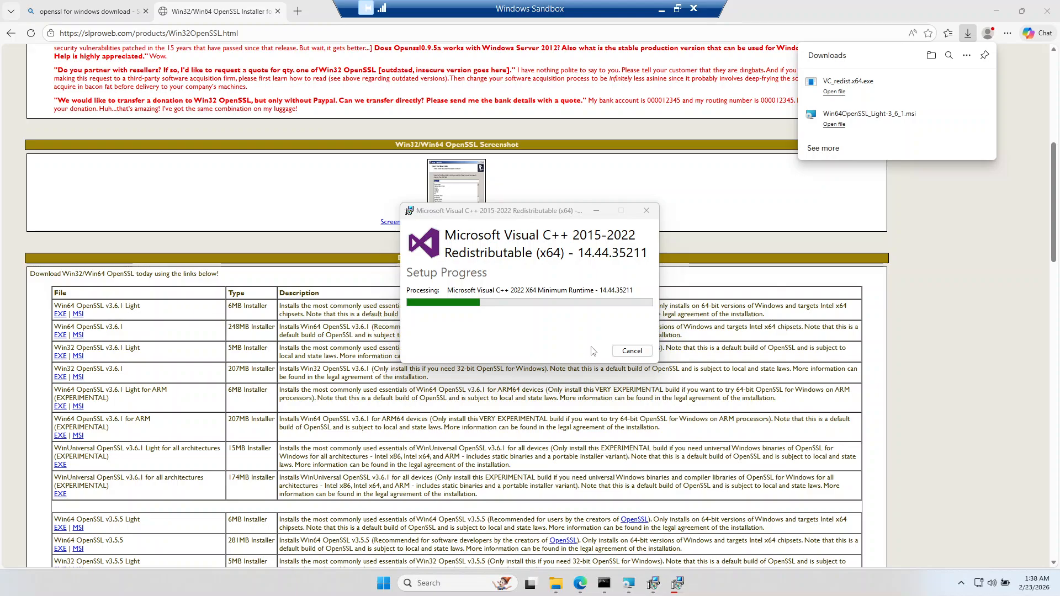
left_click_drag(557, 212, 678, 159)
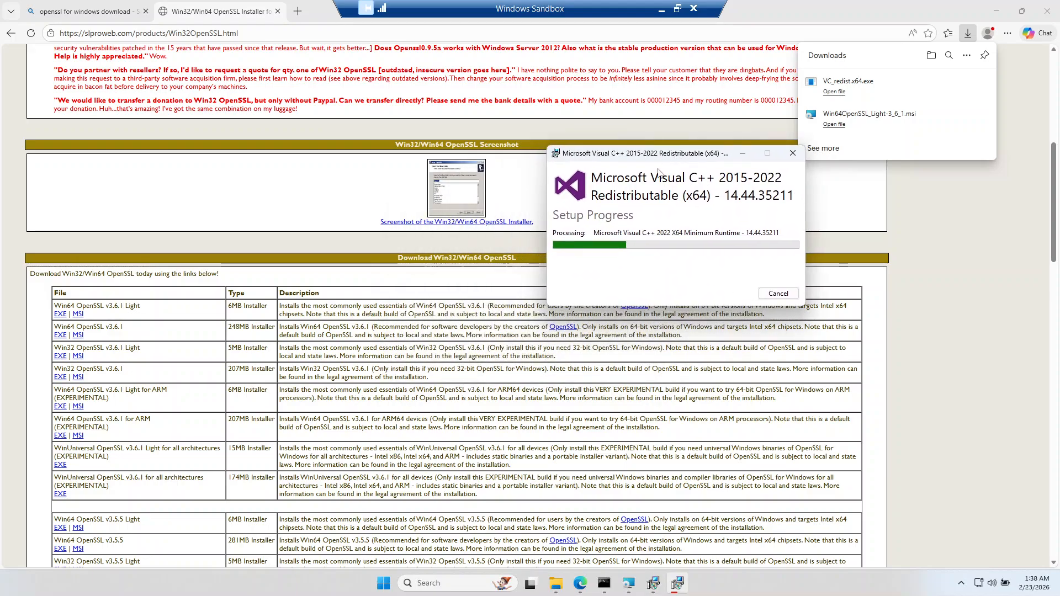
left_click(997, 11)
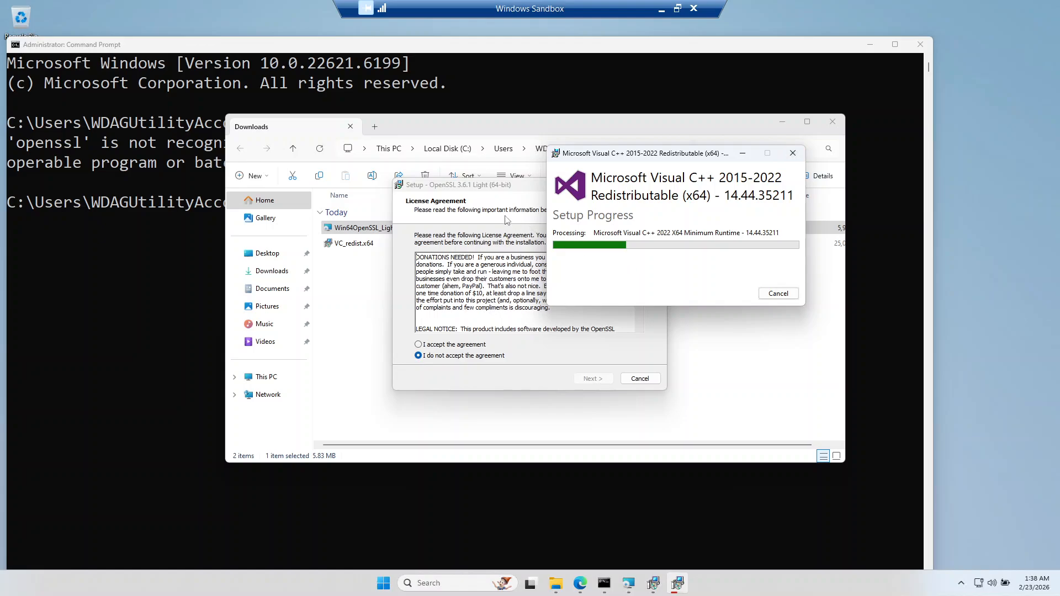
left_click_drag(623, 156, 196, 155)
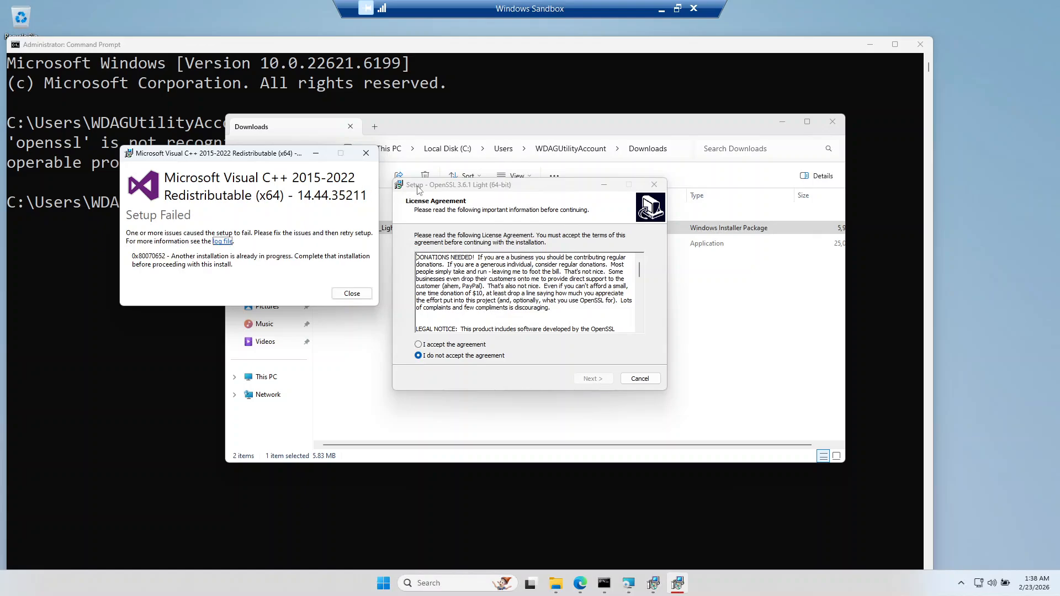
left_click(352, 293)
Step: Accept the OpenSSL 3.6.1 Light license agreement and continue to the destination location page
left_click(431, 344)
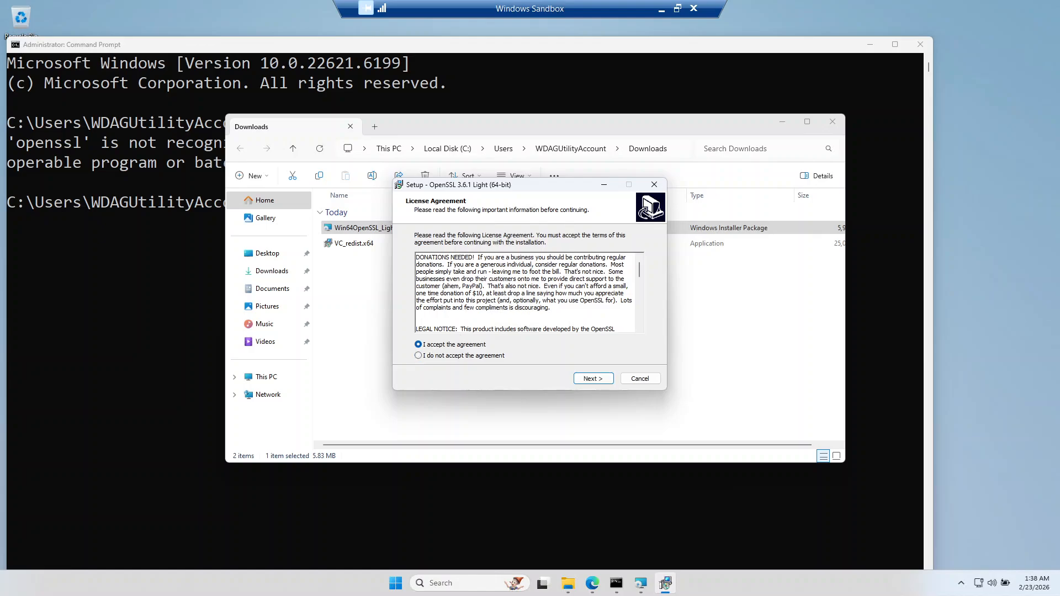
left_click(586, 380)
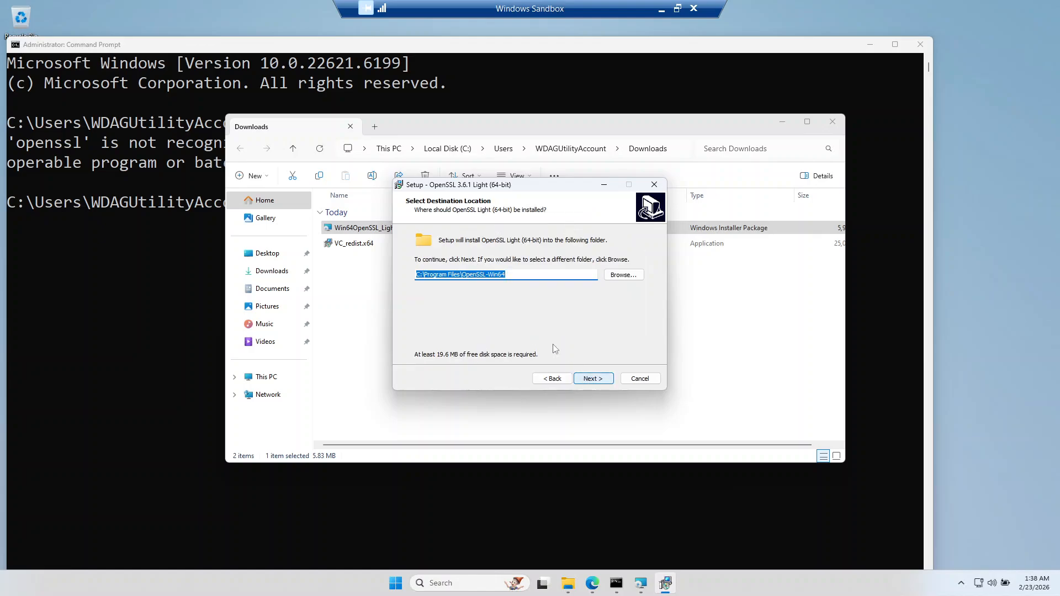
Step: Install OpenSSL Light to C:\Program Files\OpenSSL-Win64 with the OpenSSL Start Menu folder and DLLs copied to the Windows system directory
left_click(486, 275)
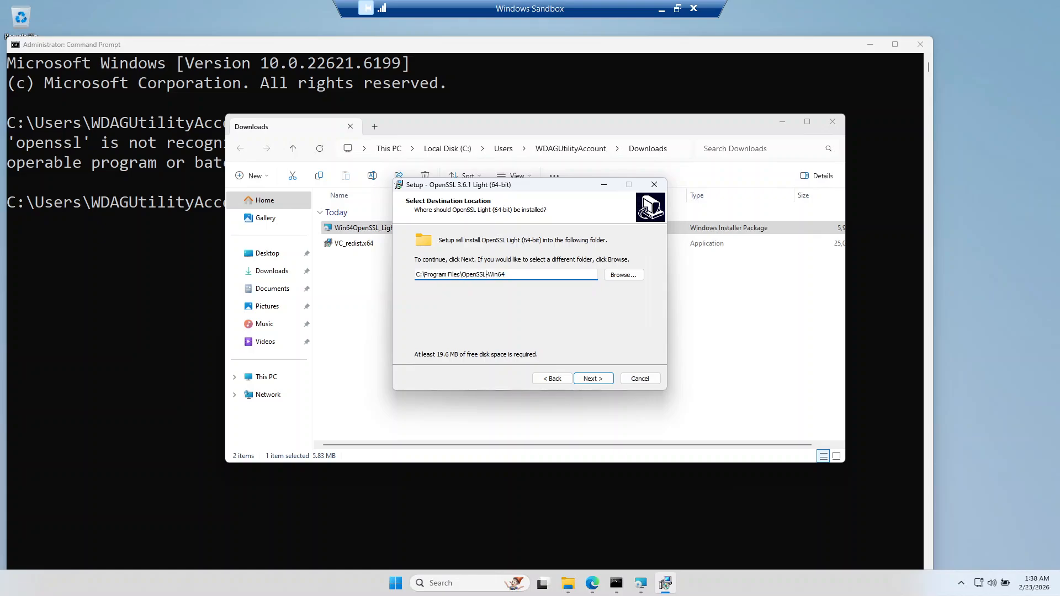
left_click(601, 385)
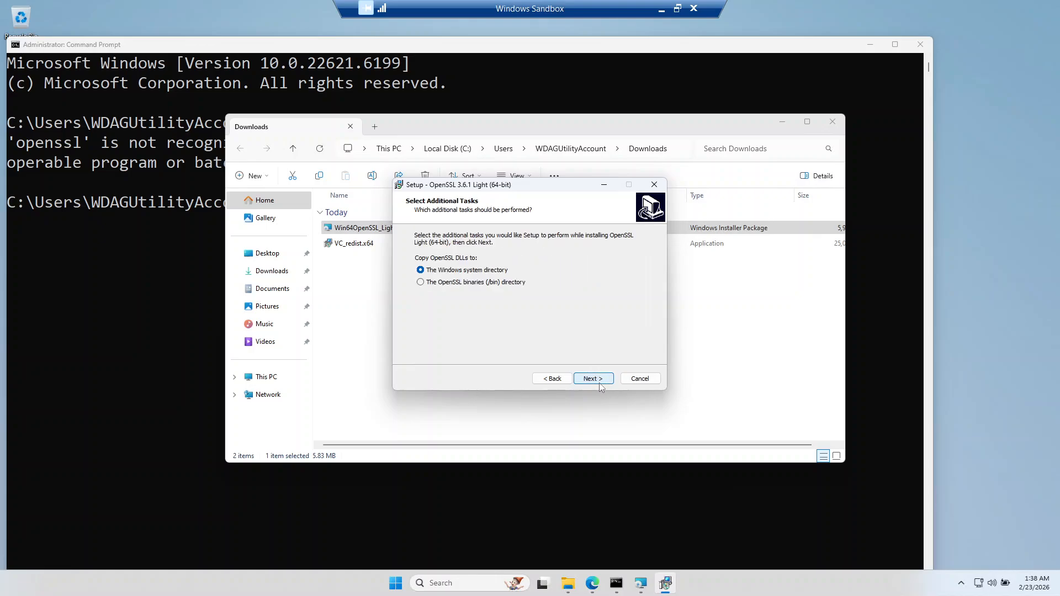
left_click(588, 383)
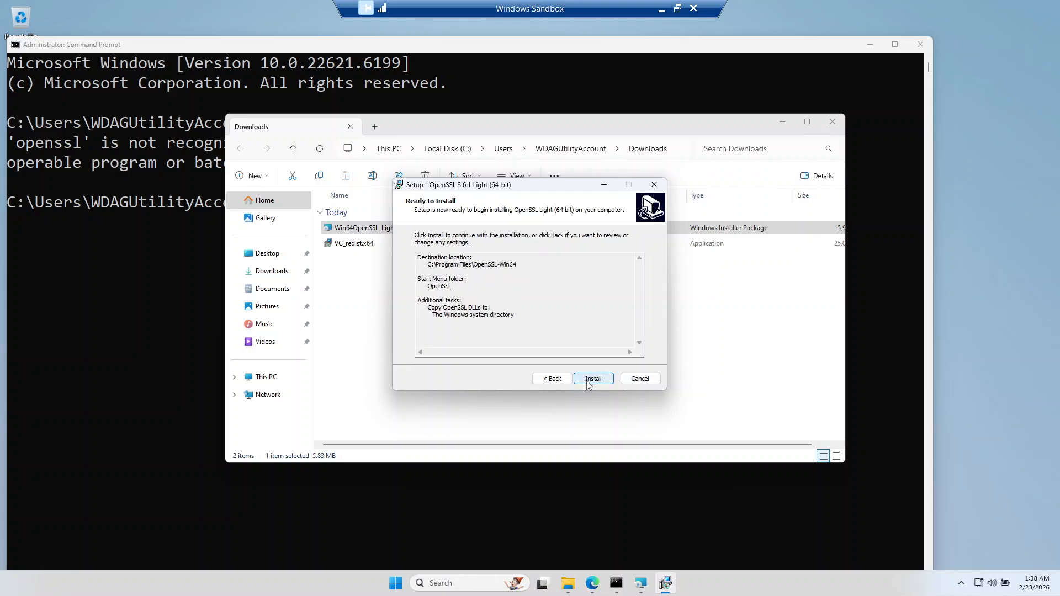
left_click(593, 378)
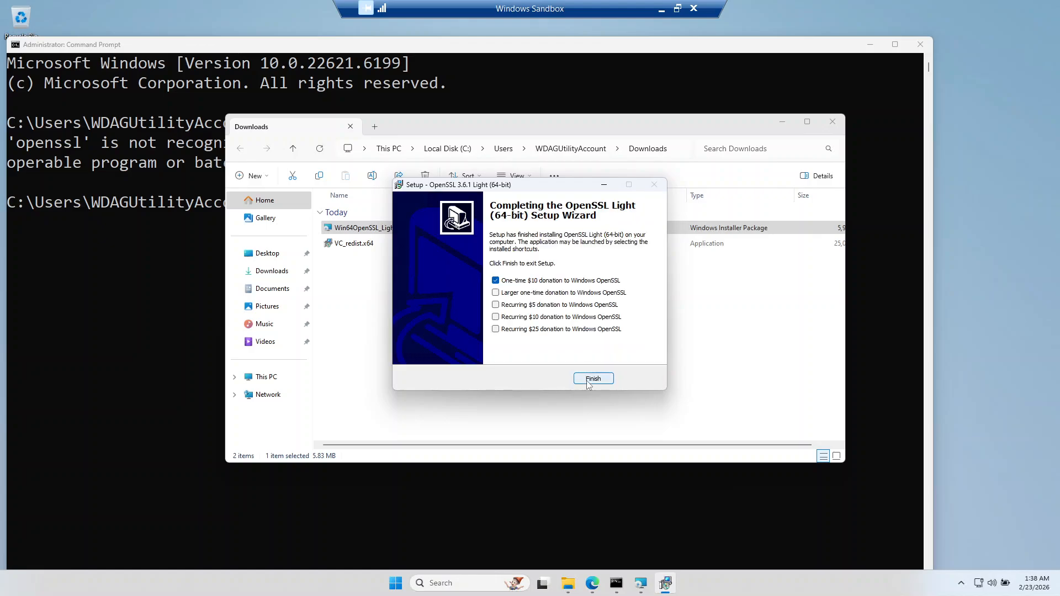
Step: Finish the OpenSSL setup with the one-time $10 donation deselected, and close the Downloads folder window
left_click(495, 280)
left_click(594, 379)
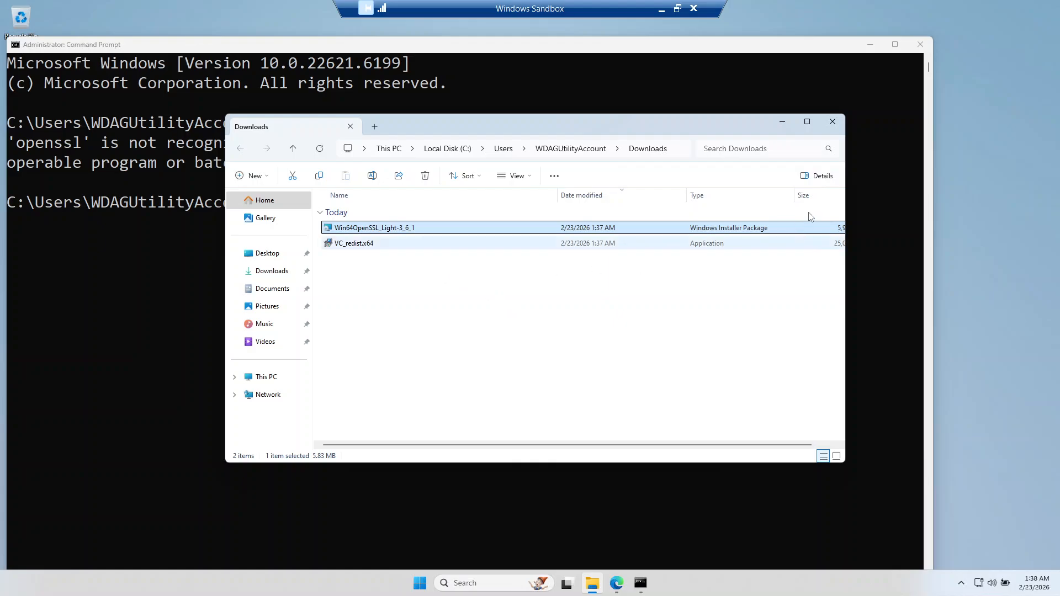
left_click(832, 122)
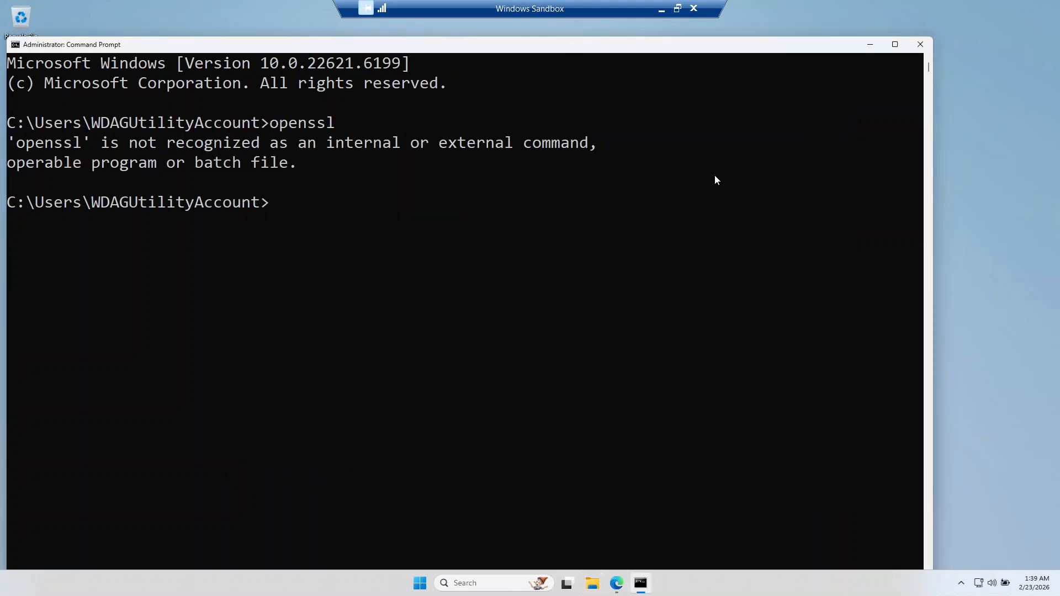
Step: Run openssl in the open Command Prompt to test whether the command is recognized
left_click(466, 208)
left_click(356, 223)
type("openssl")
key("Return")
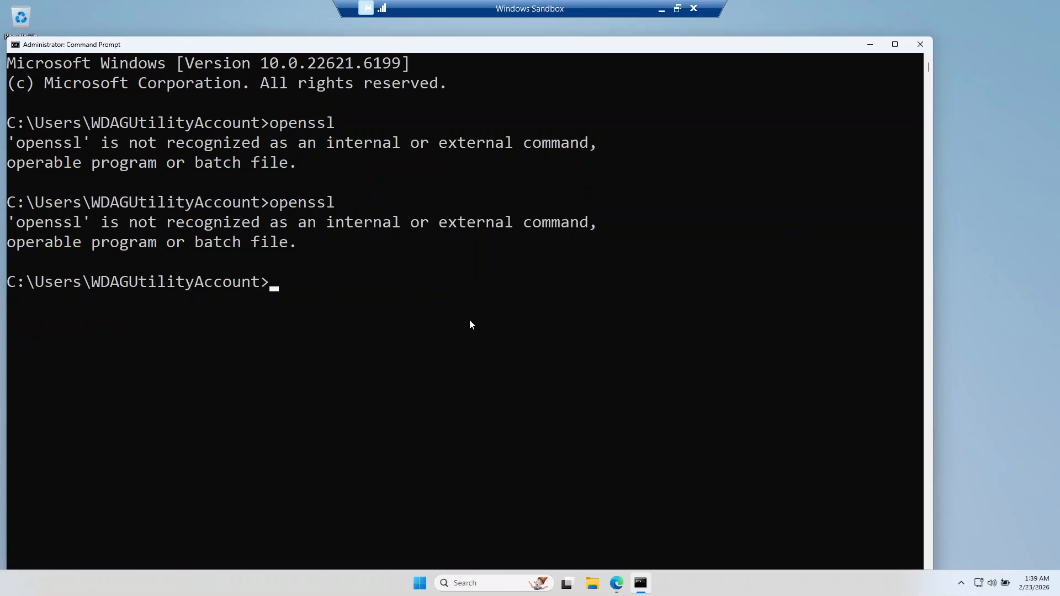
Step: Browse in File Explorer to the C:\Program Files\OpenSSL-Win64\bin folder
left_click(589, 588)
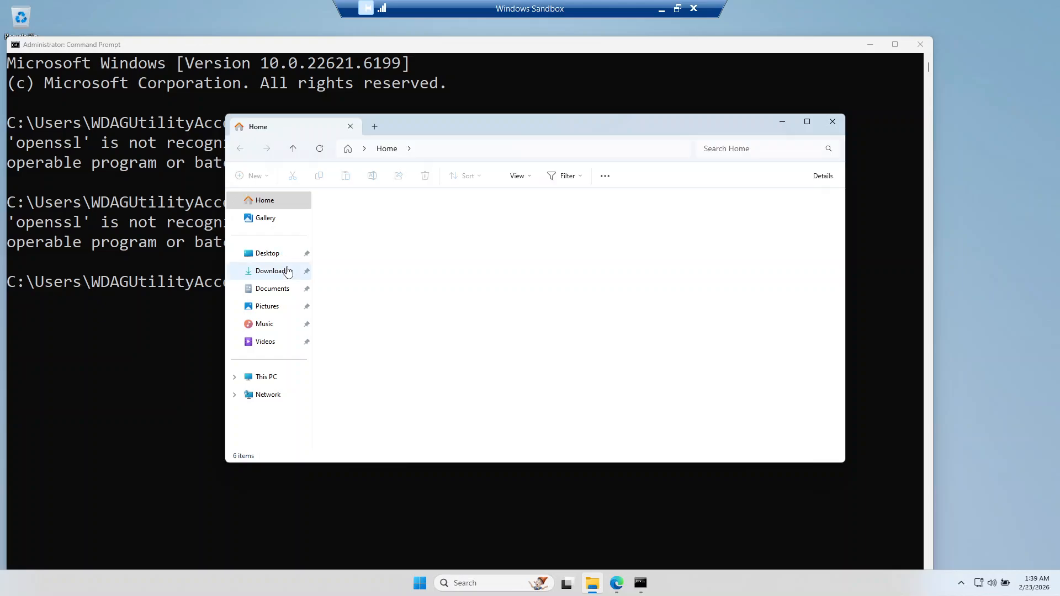
left_click(263, 380)
left_click(370, 229)
double_click(370, 229)
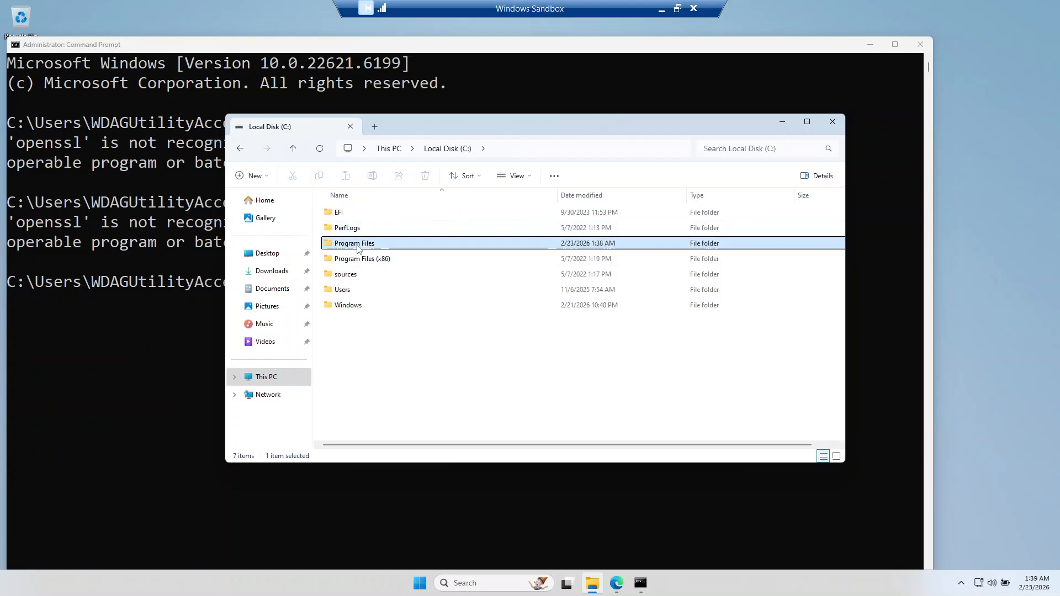
double_click(358, 249)
left_click(359, 254)
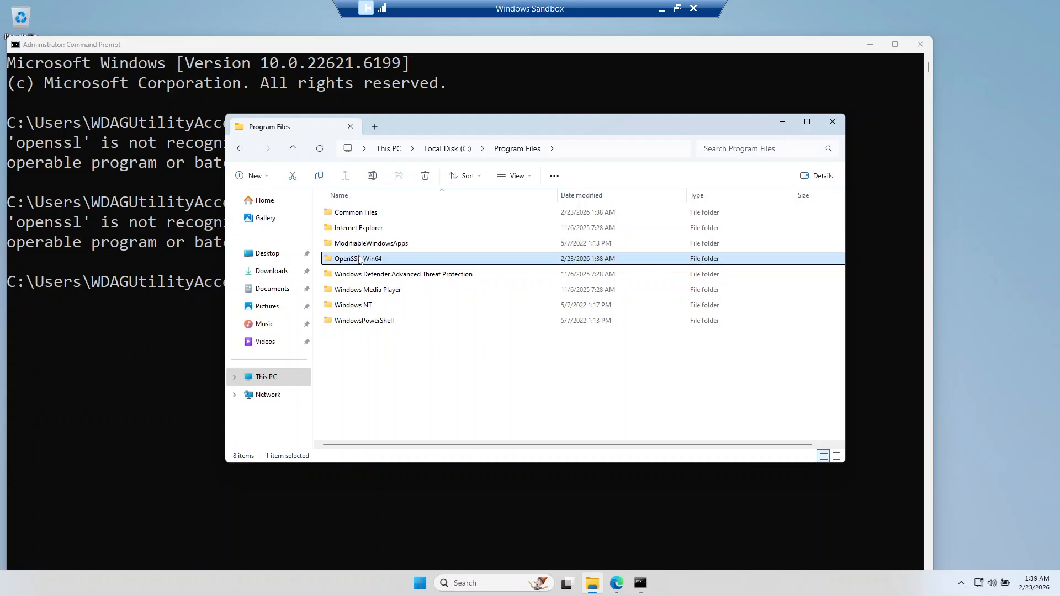
double_click(344, 213)
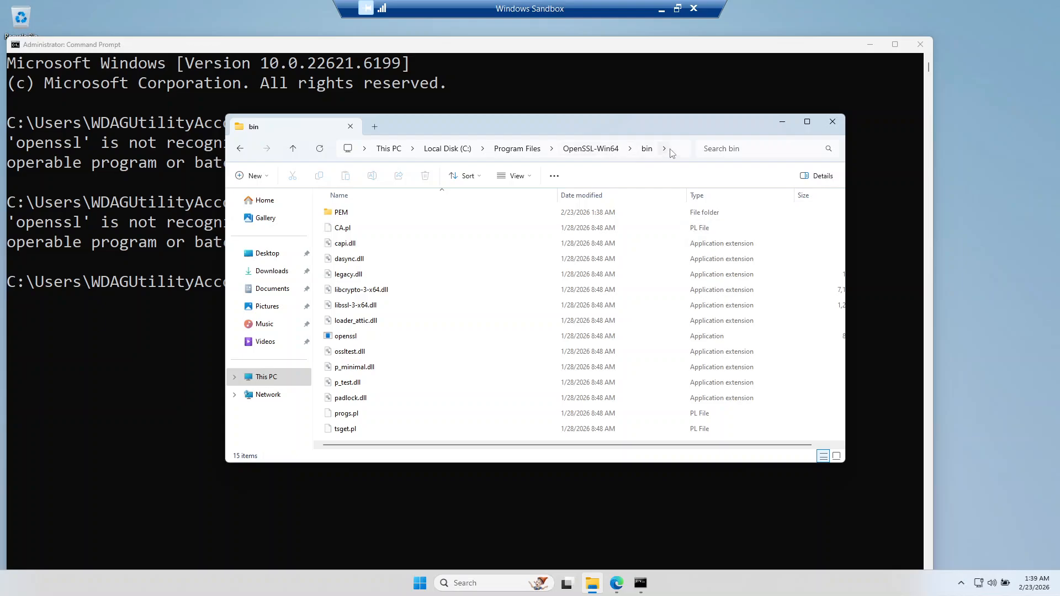
Step: Copy the full path of the OpenSSL bin folder and select the openssl application in it
left_click(675, 151)
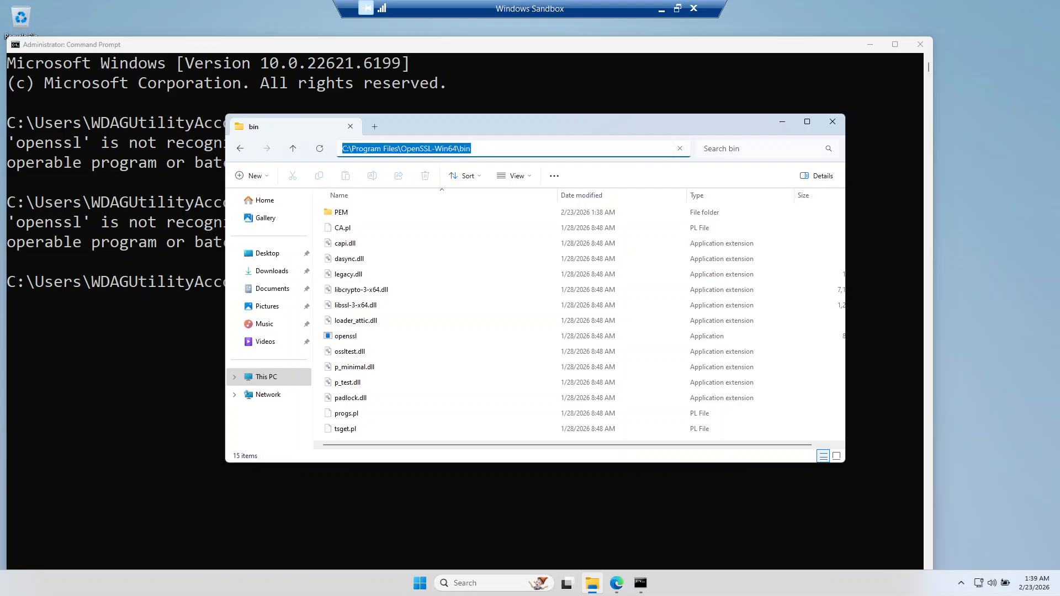
right_click(440, 152)
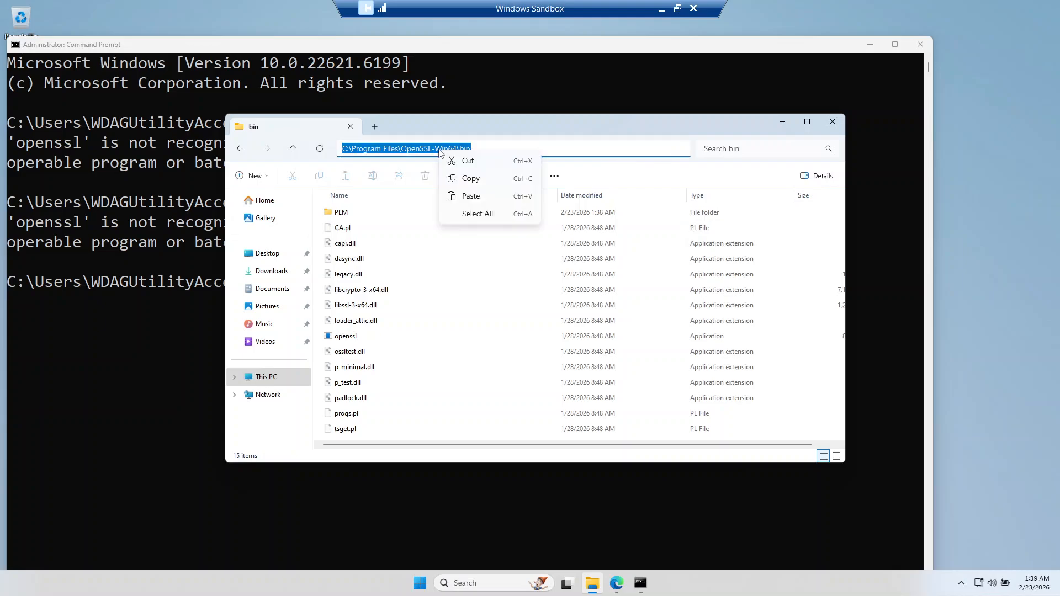
left_click(470, 178)
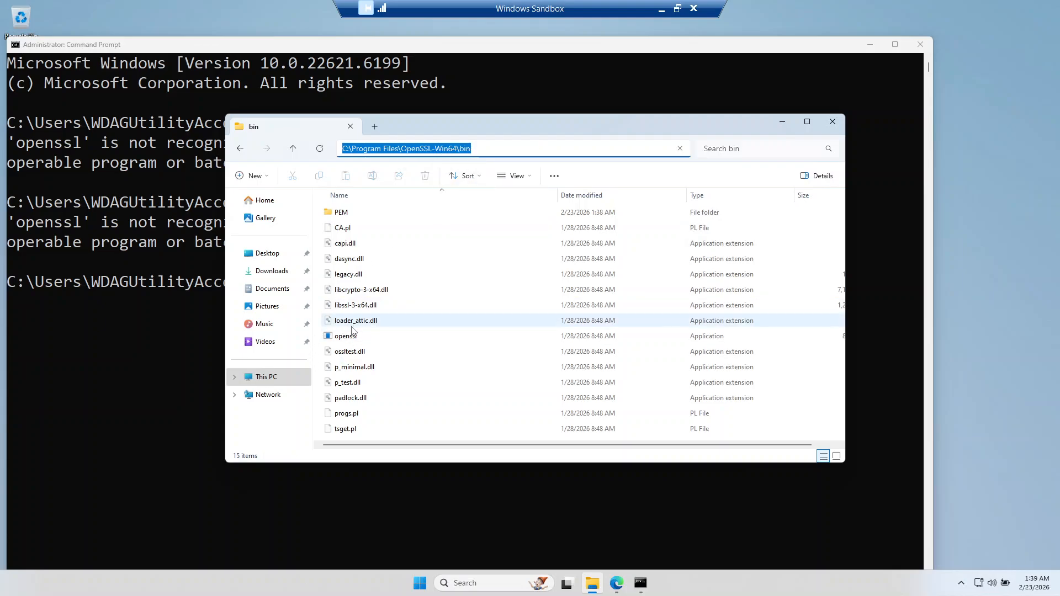
left_click(354, 334)
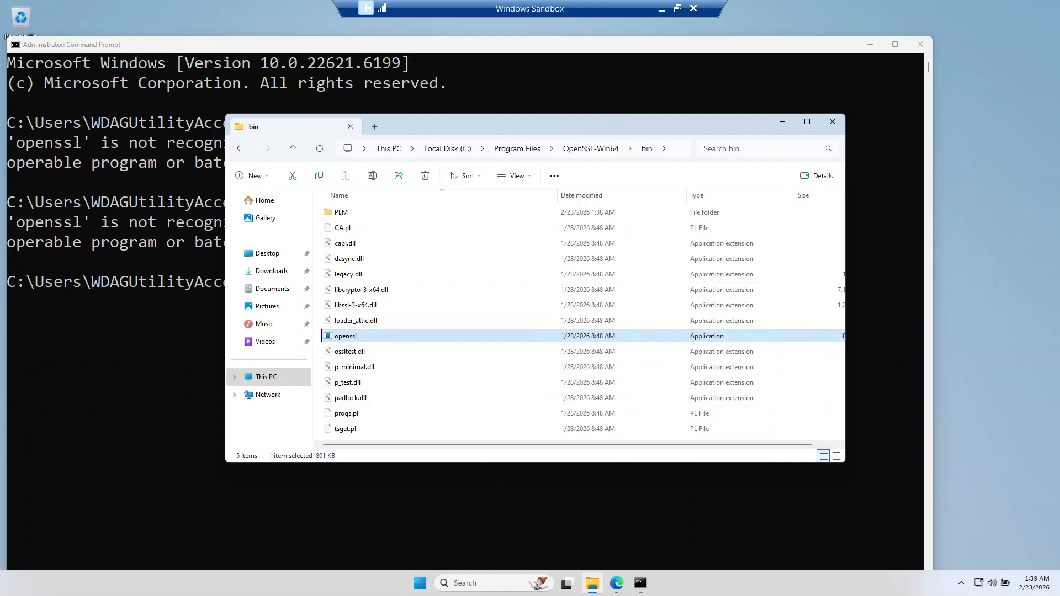
Step: Search Windows for the system environment variables setting and open the Environment Variables dialog
left_click(419, 582)
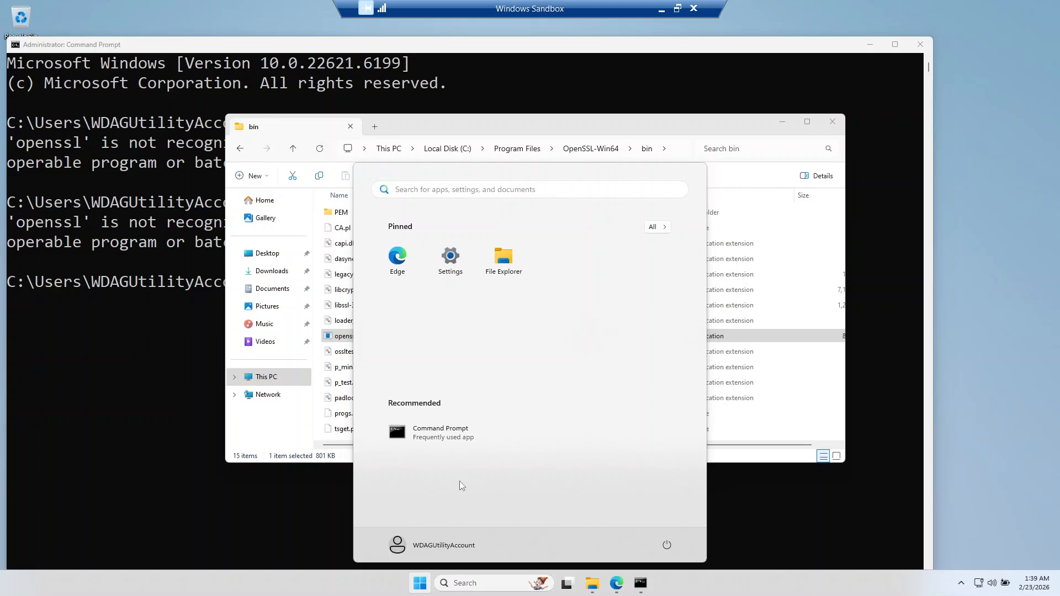
type("envir")
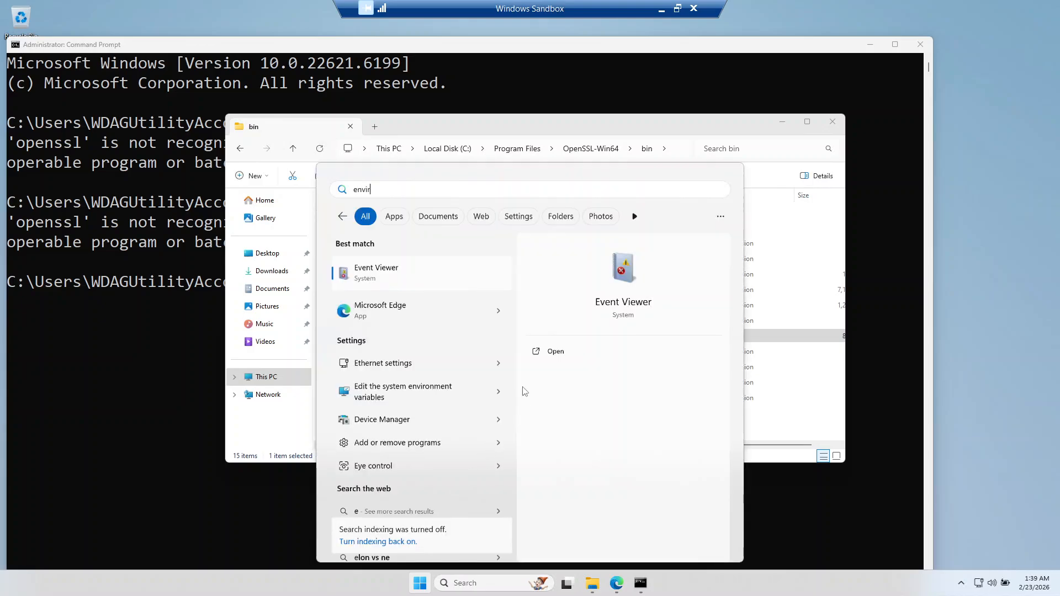
left_click(622, 276)
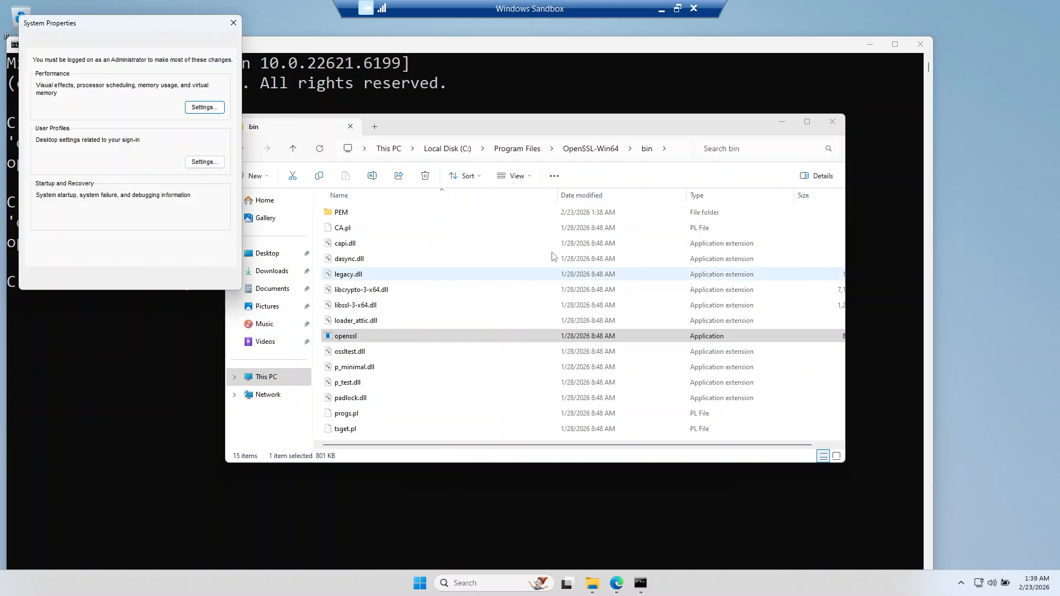
left_click(194, 244)
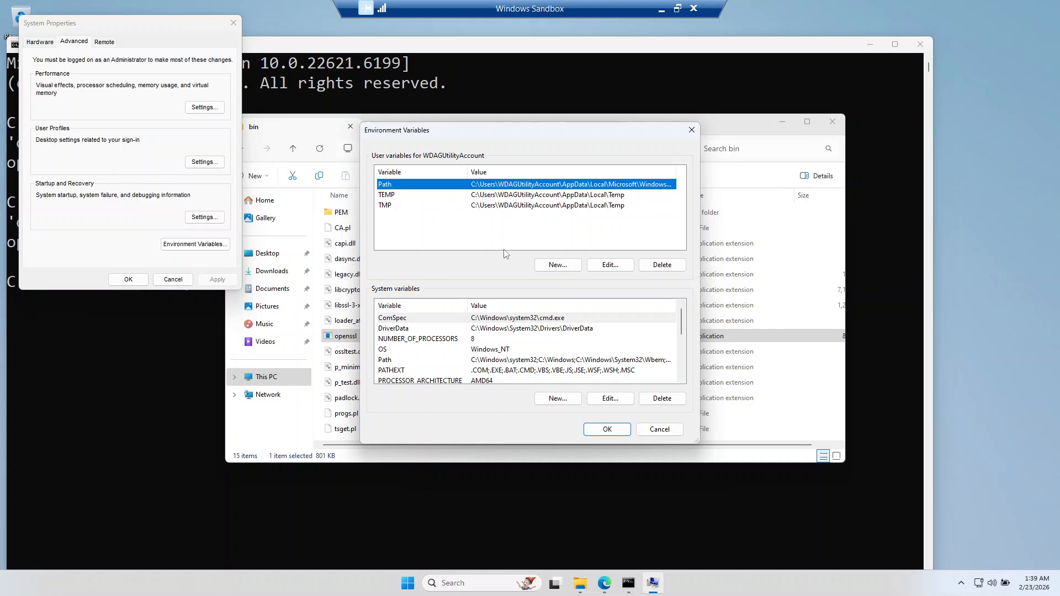
Step: Add C:\Program Files\OpenSSL-Win64\bin to the user Path variable, save it, and close File Explorer and System Properties
left_click(607, 266)
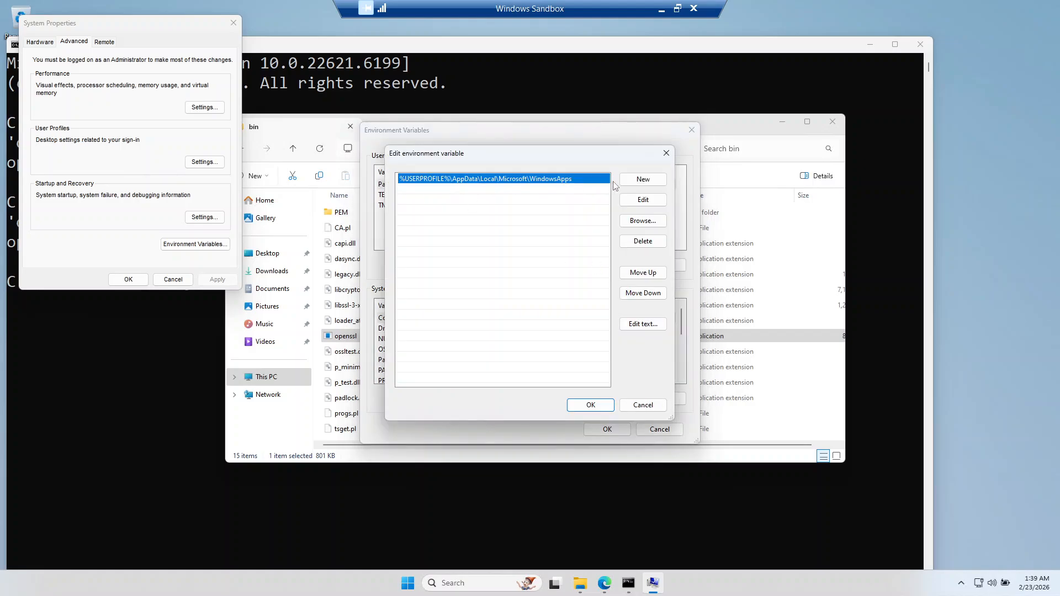
left_click(656, 182)
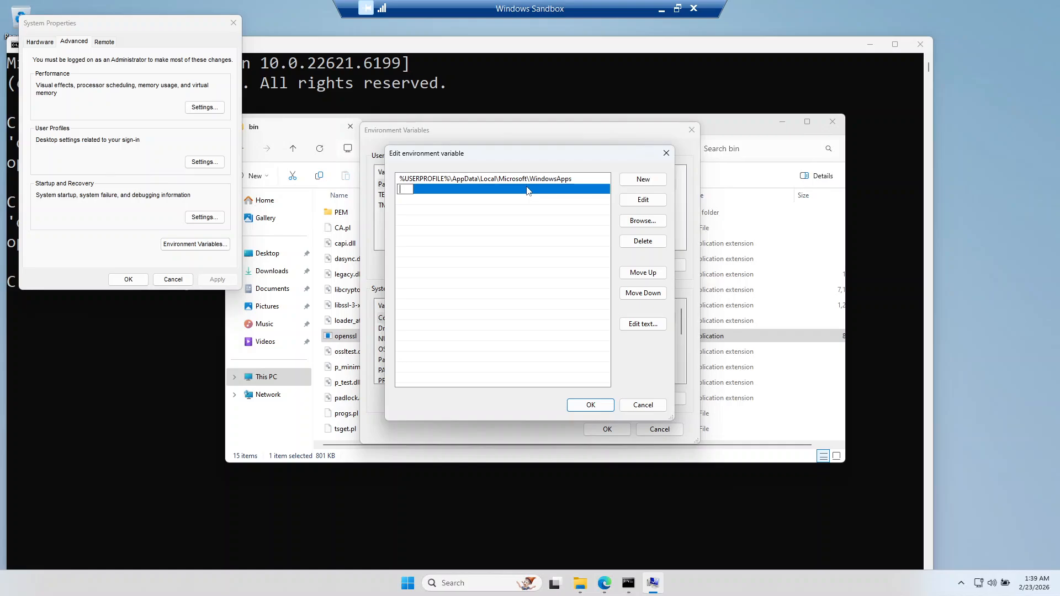
key("ctrl+v")
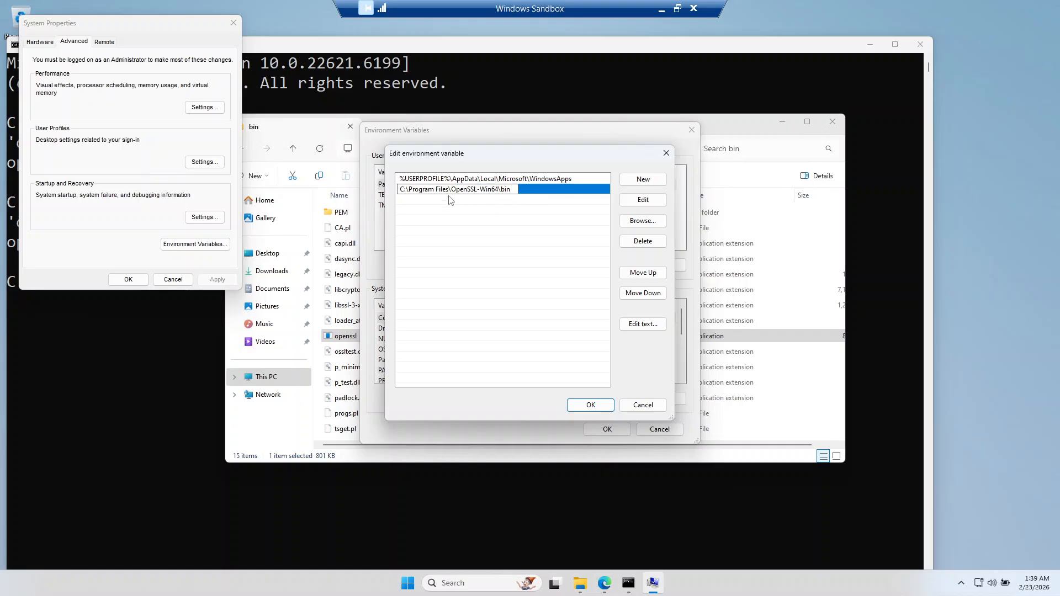
left_click(597, 401)
left_click(604, 430)
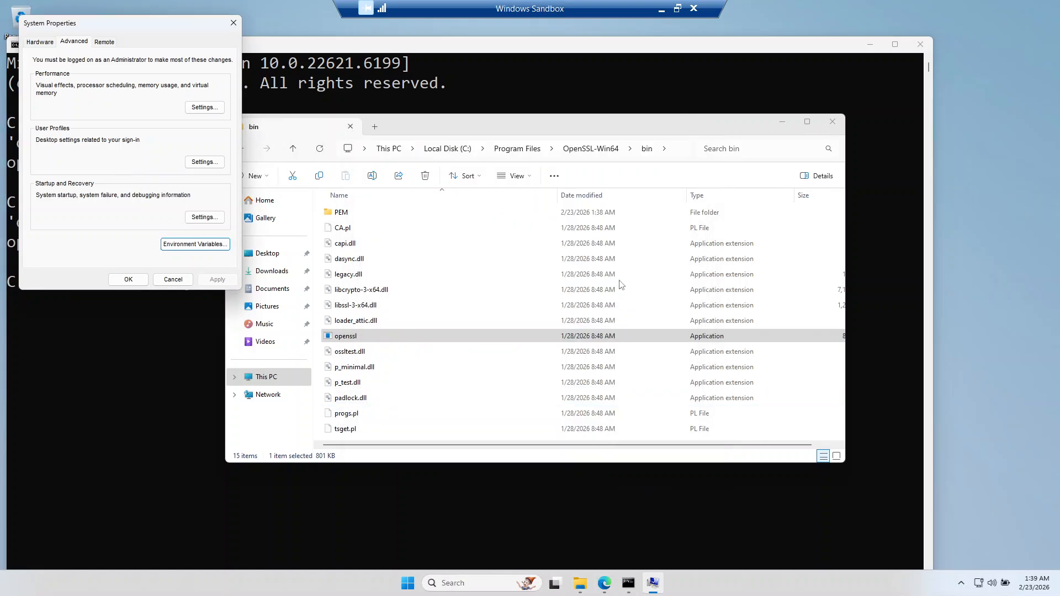
left_click(833, 122)
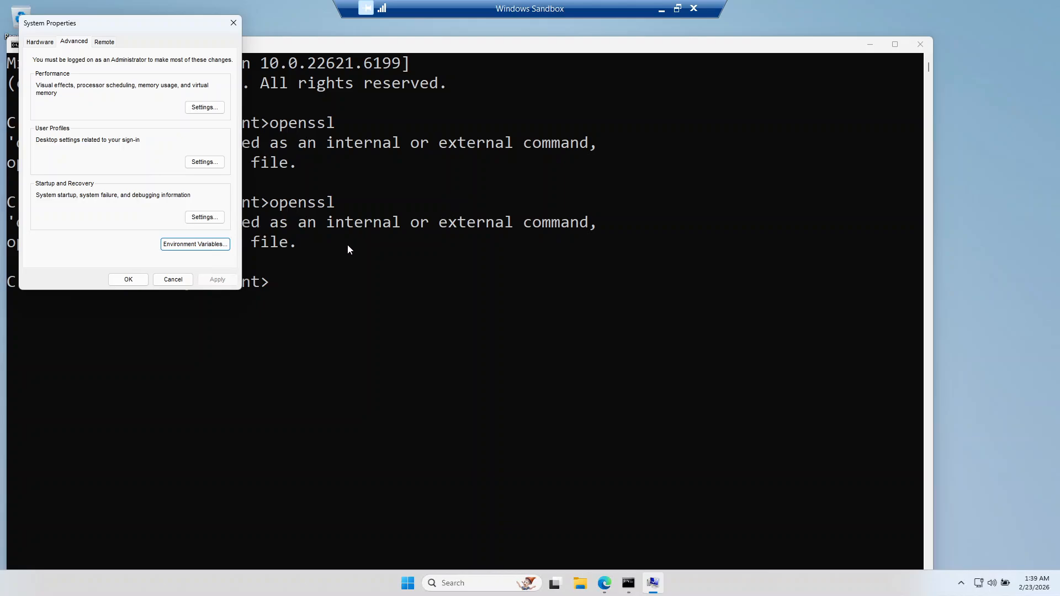
left_click(128, 279)
Step: Run openssl again in the same Command Prompt window to test the updated Path
left_click(322, 285)
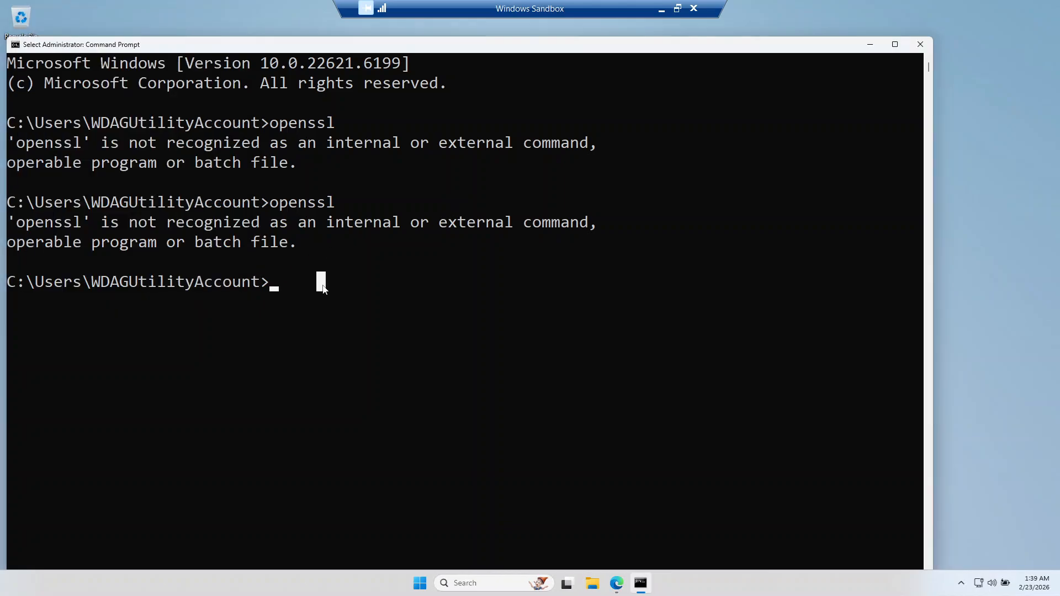
left_click(302, 302)
type("openssl")
key("Return")
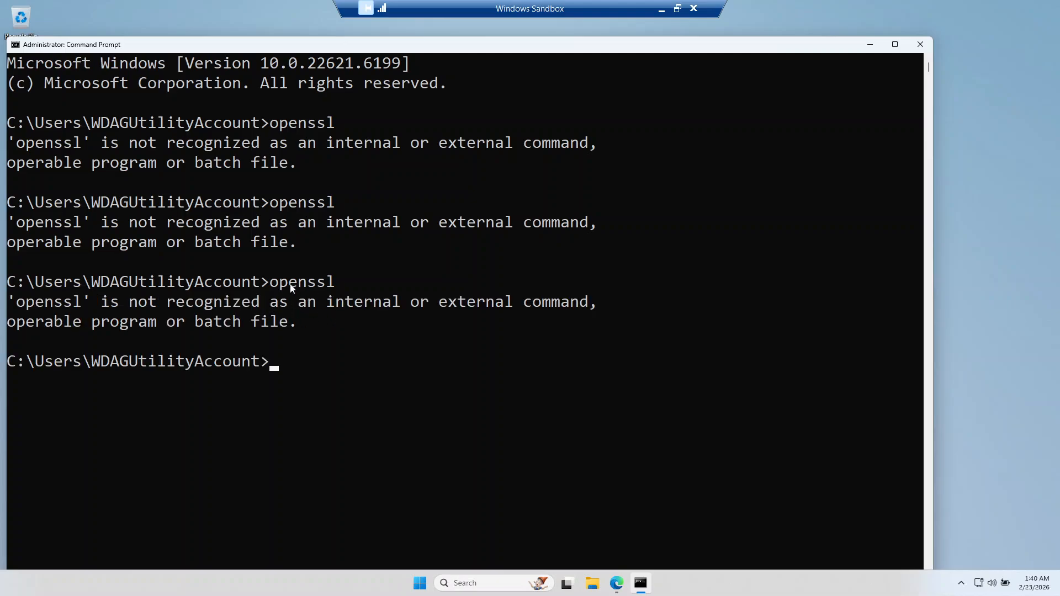
Step: Close the old Command Prompt and start a new one as administrator so it loads the updated Path
left_click(920, 44)
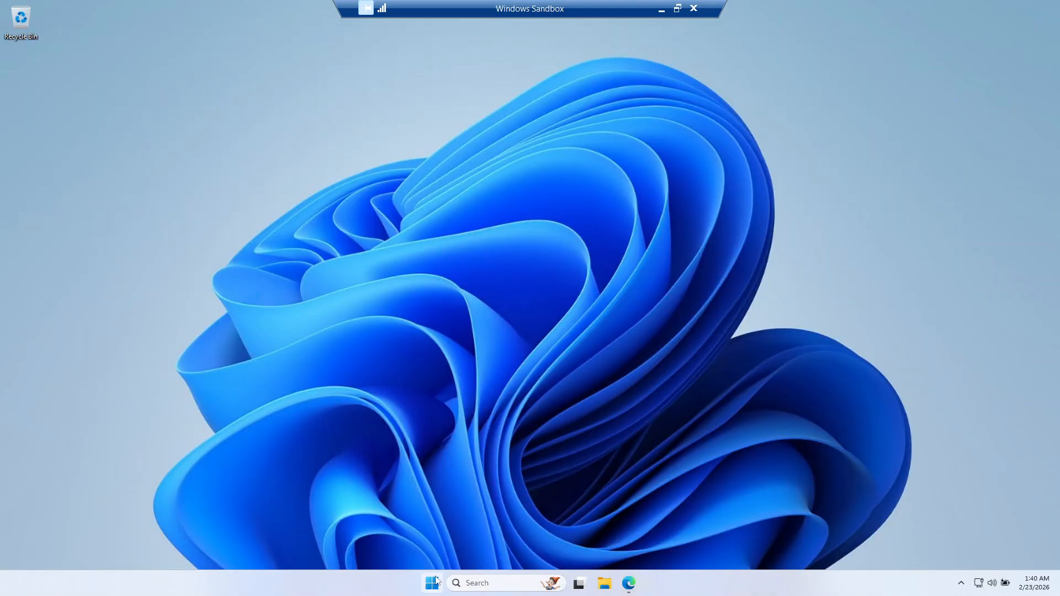
key("super")
type("cmd")
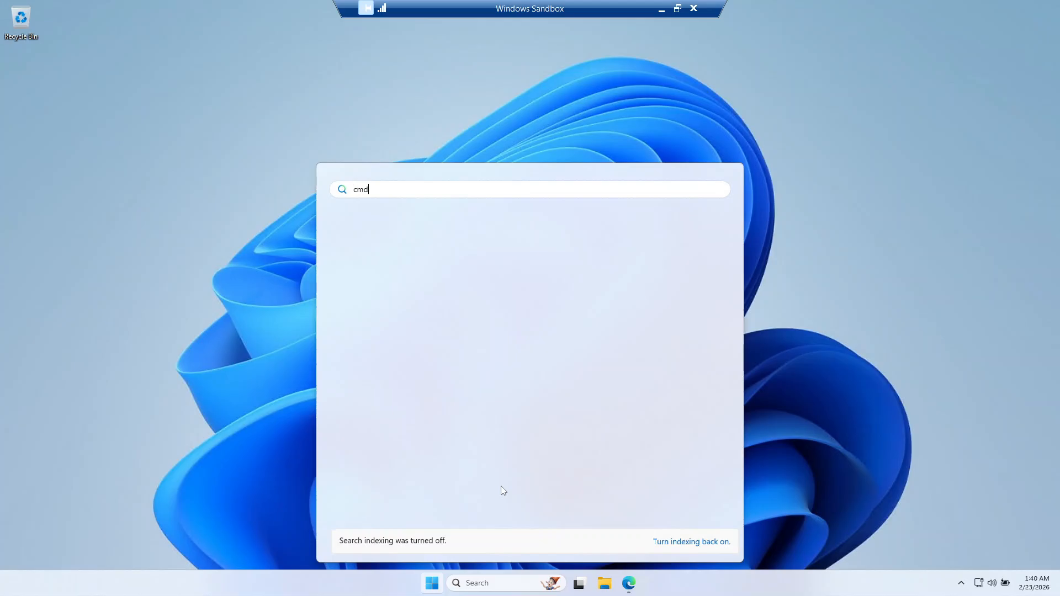
key("ctrl+shift+Return")
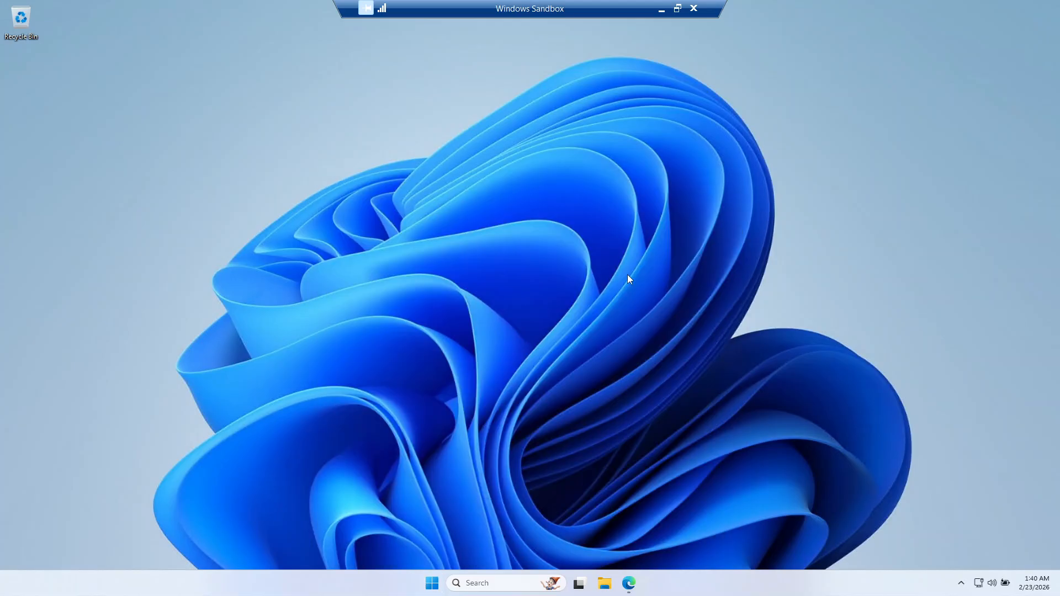
Step: Run openssl in the new Command Prompt window and dismiss the system error dialog
left_click(375, 204)
type("openssl")
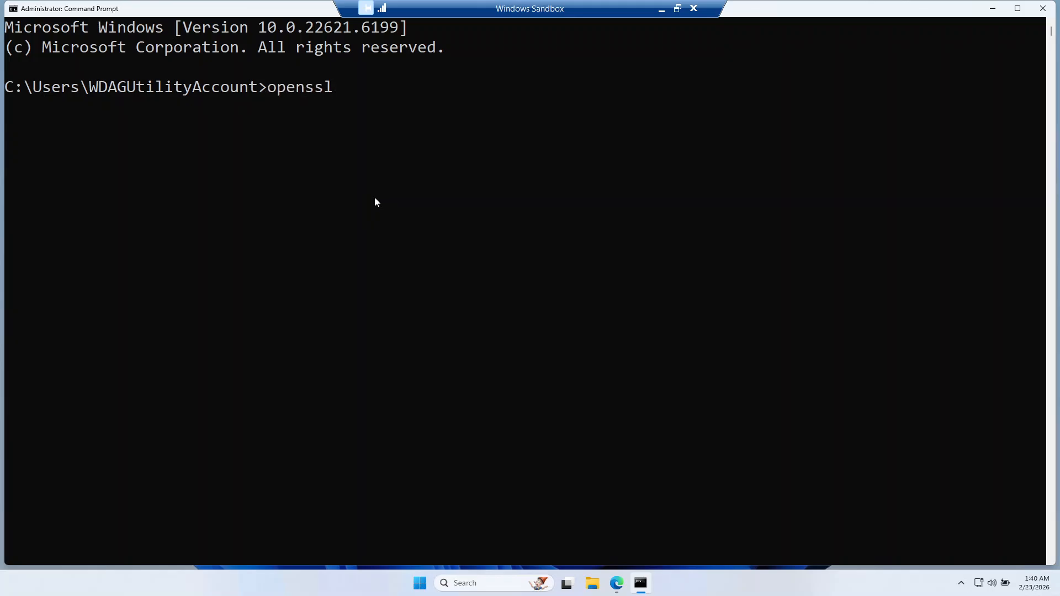
key("Return")
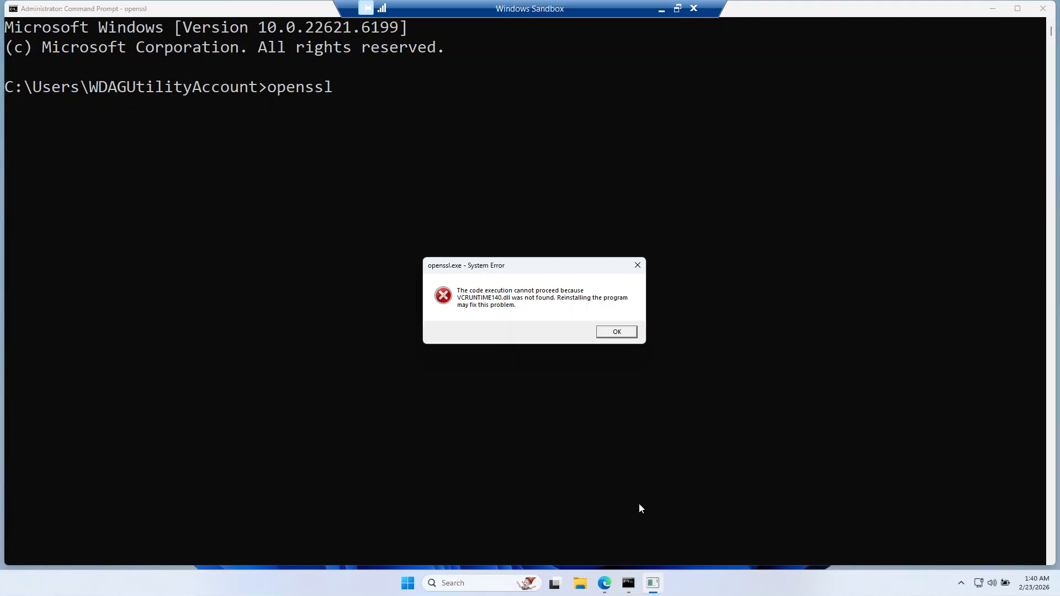
left_click(619, 332)
left_click(637, 265)
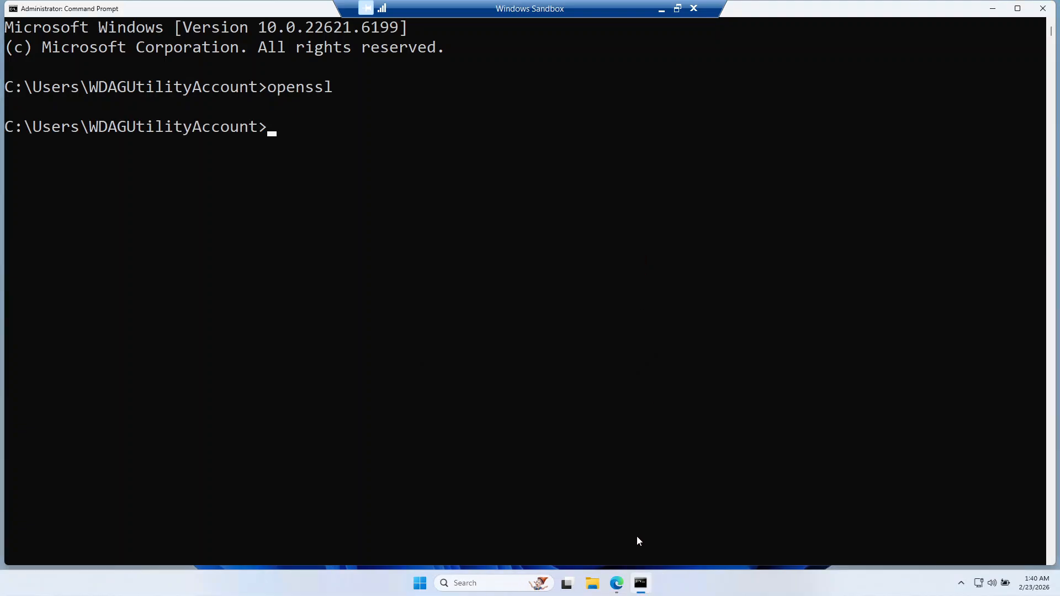
Step: Close the Command Prompt and open the Downloads folder in File Explorer to reach VC_redist.x64
left_click(1035, 13)
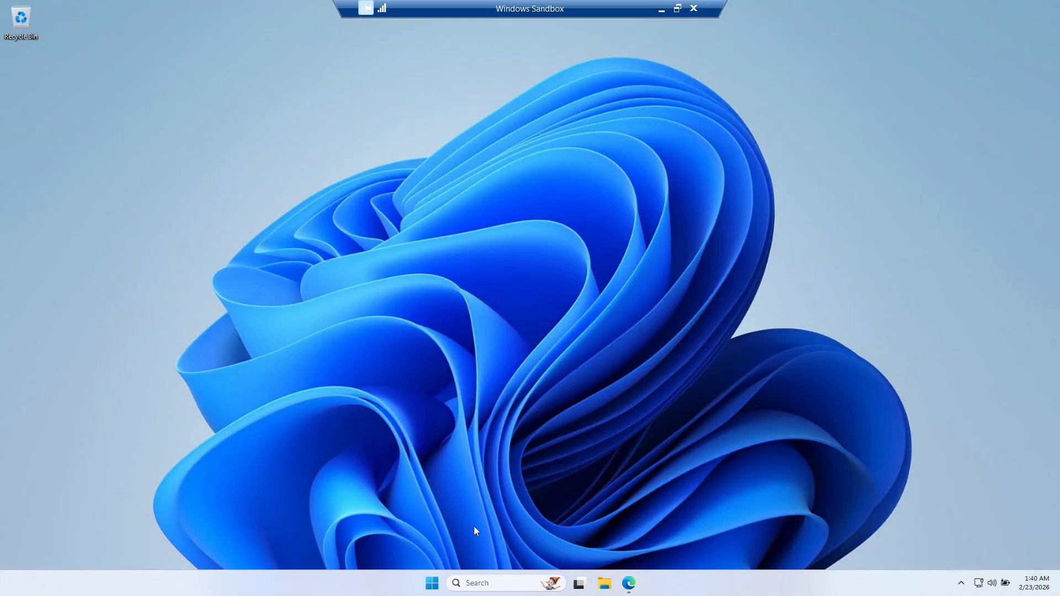
left_click(606, 584)
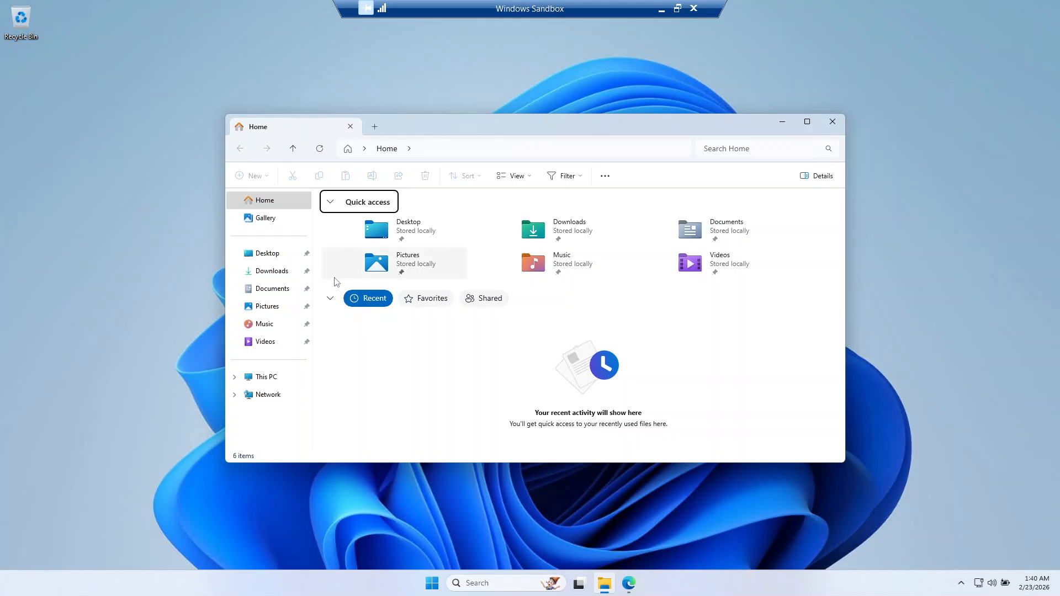
left_click(285, 277)
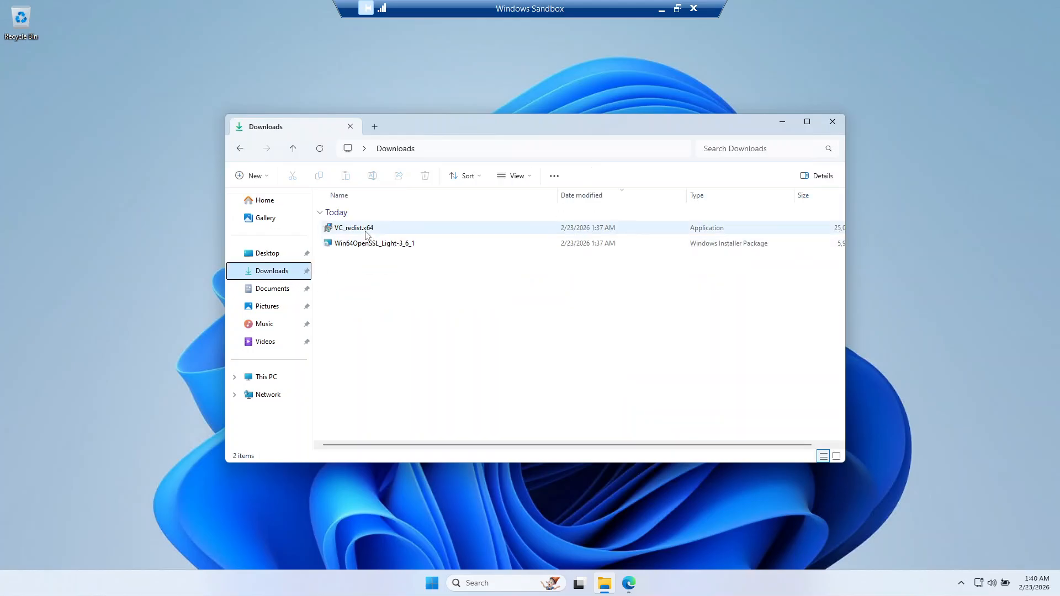
Step: Run VC_redist.x64, accept the license terms, install the Microsoft Visual C++ 2015-2022 Redistributable (x64) and close the installer
double_click(359, 228)
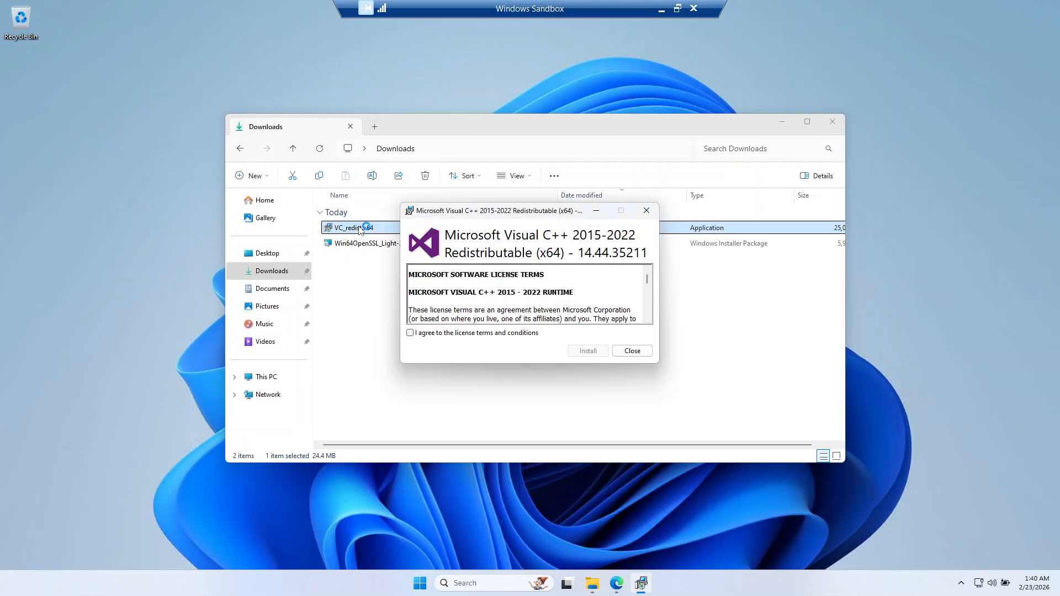
left_click(442, 333)
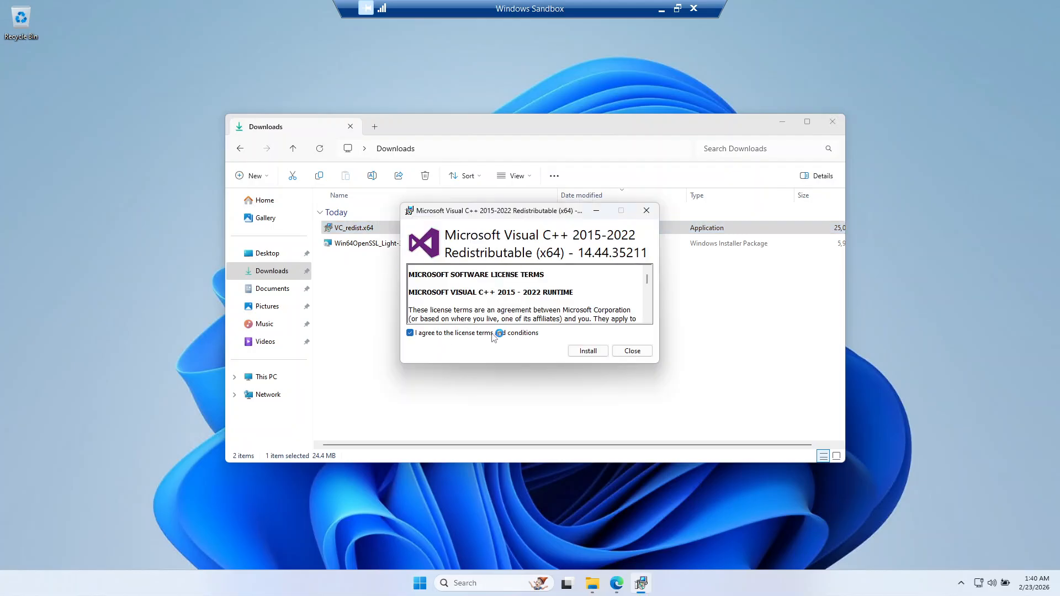
left_click(588, 350)
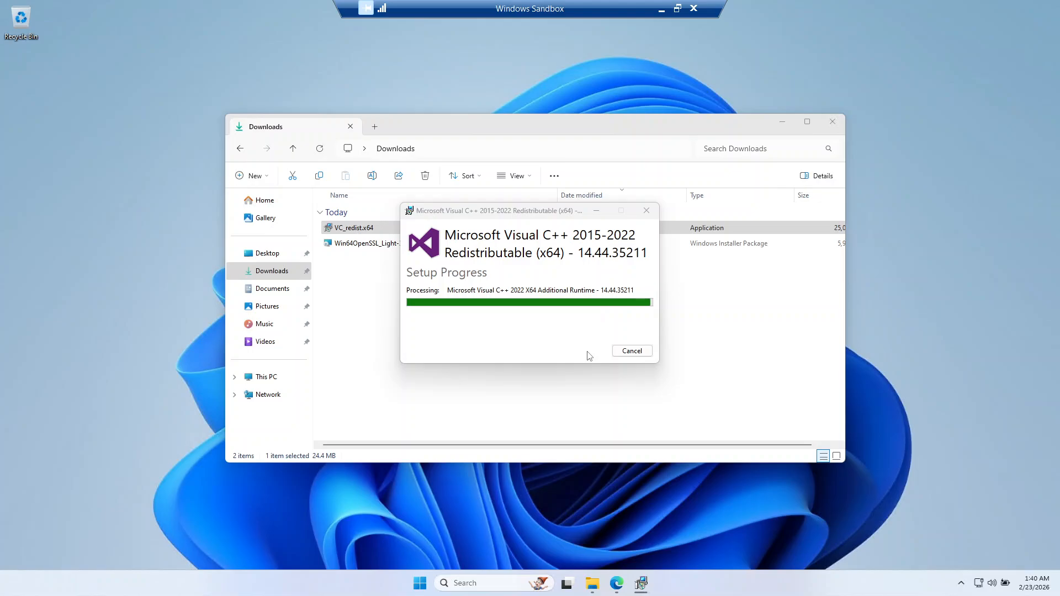
left_click(625, 351)
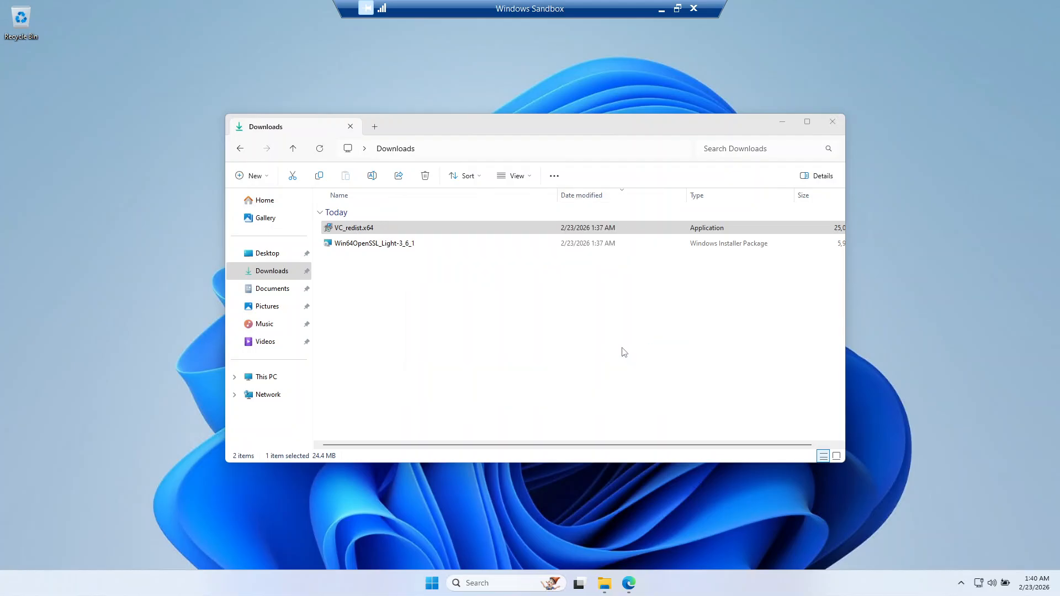
Step: Search Windows for cmd and open a new Command Prompt window
left_click(433, 584)
type("cmd")
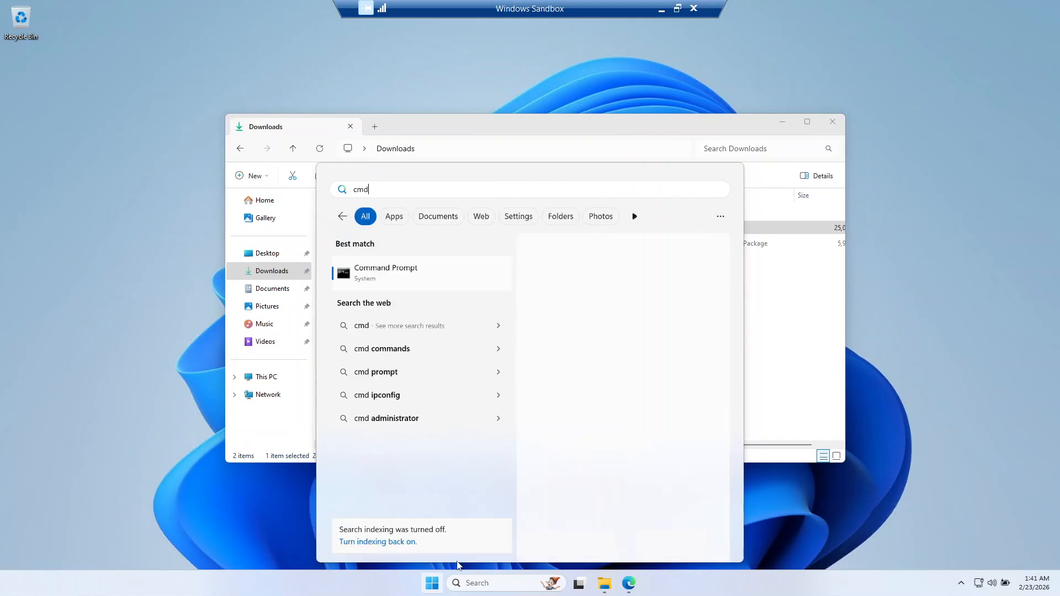
left_click(627, 277)
left_click(402, 264)
Step: Run openssl in the new Command Prompt window and look through the printed lists of digest and cipher commands
type("openssl")
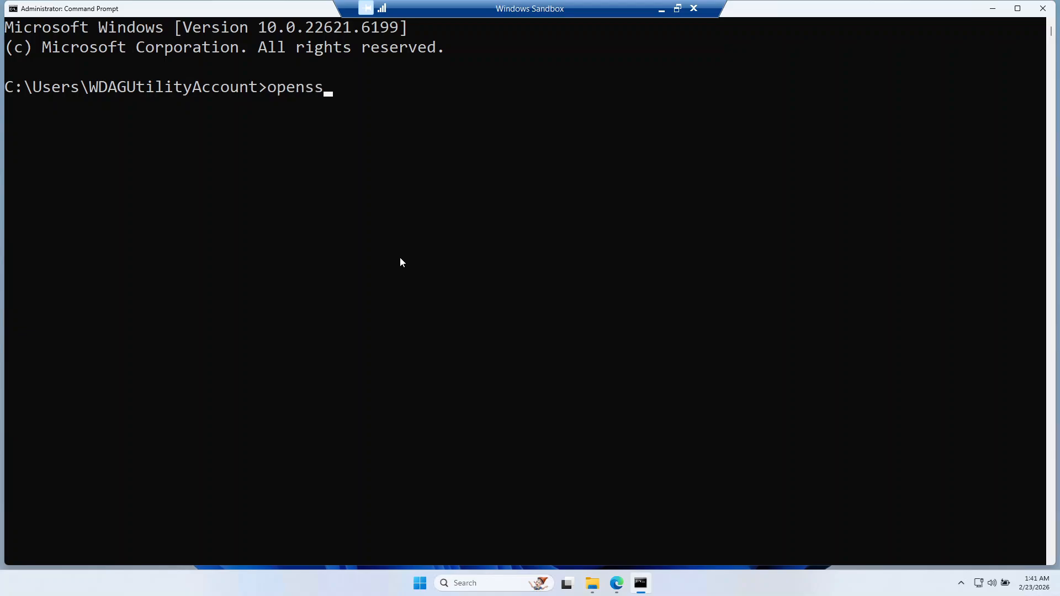
key("Return")
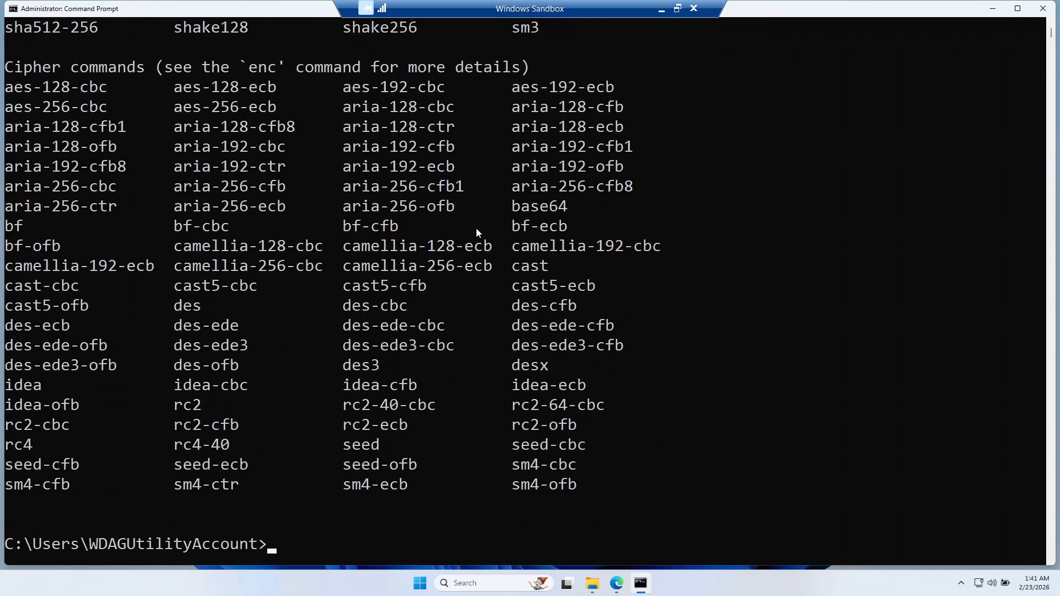
scroll(475, 228, "up", 11)
scroll(475, 227, "down", 7)
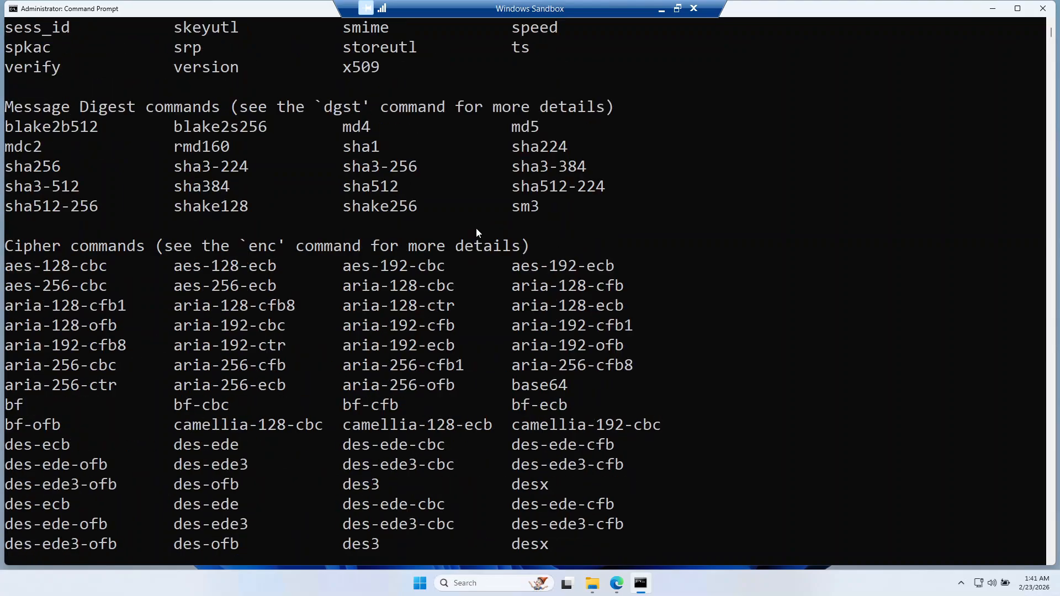
scroll(478, 233, "down", 10)
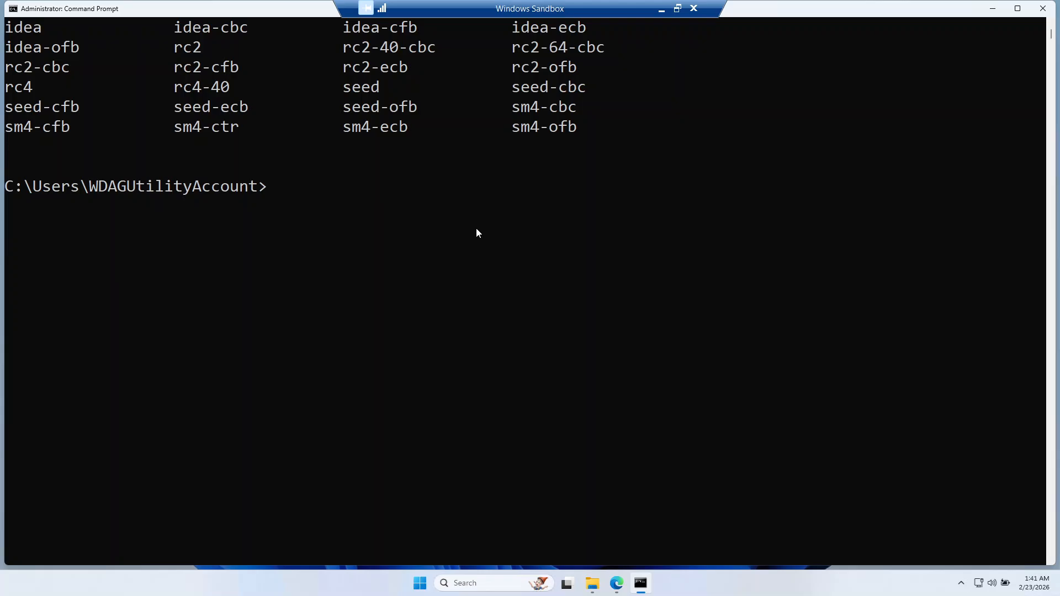
scroll(478, 233, "up", 7)
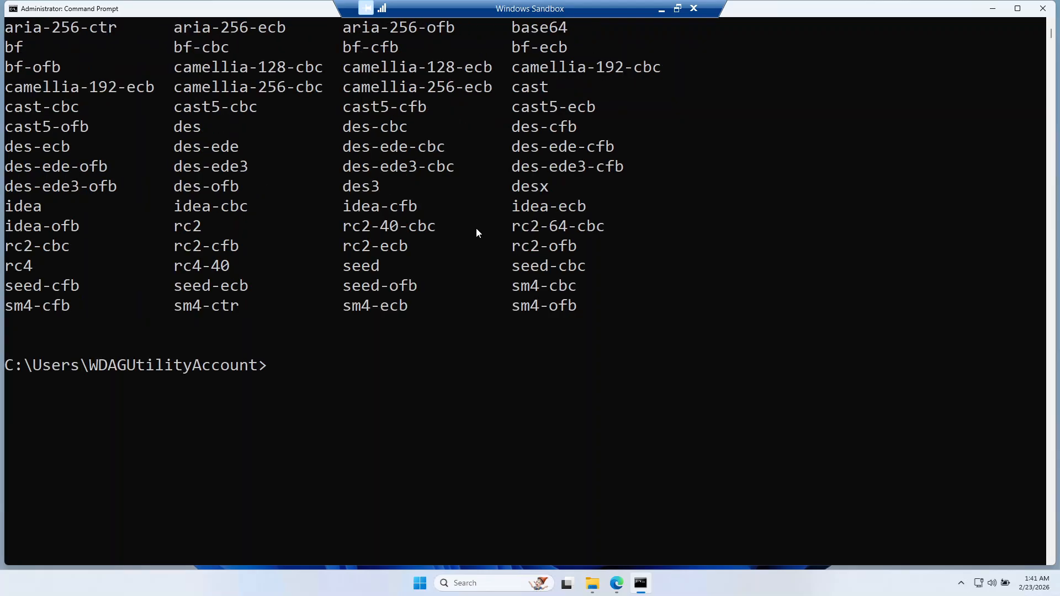
scroll(477, 232, "down", 10)
scroll(478, 232, "up", 4)
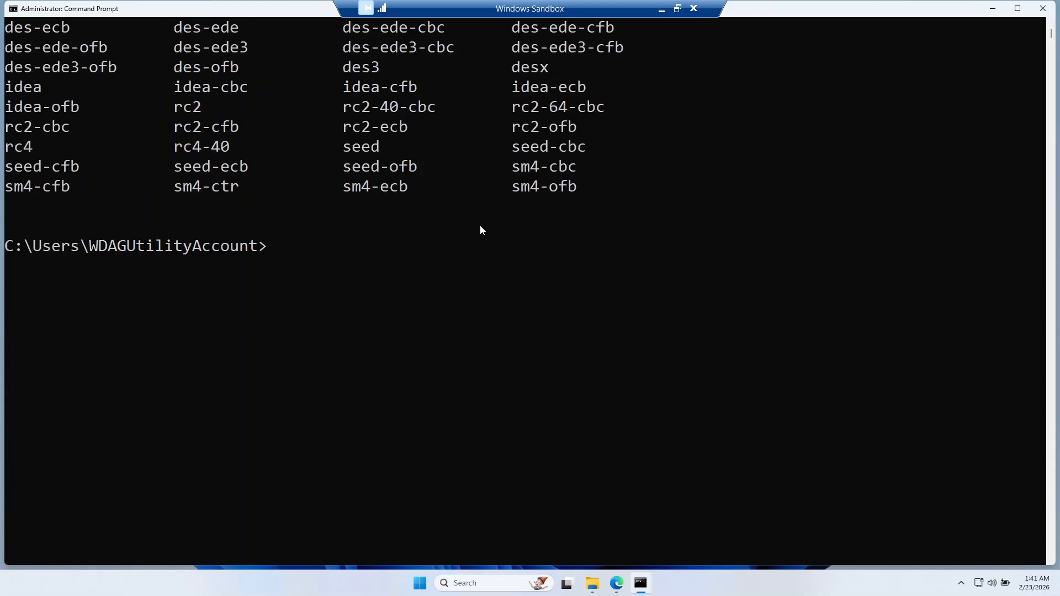